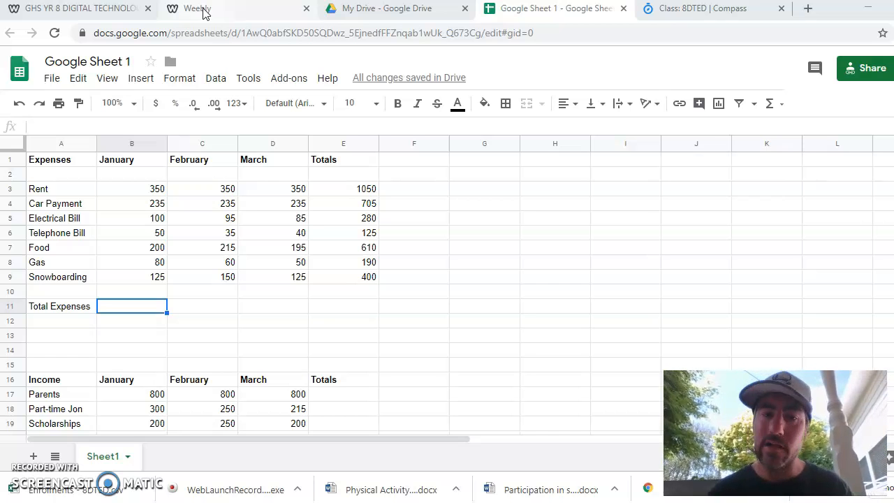
- Browse the class website's Home and Weebly pages to review the task videos and instructions
{"action": "left_click", "coordinate": [108, 13]}
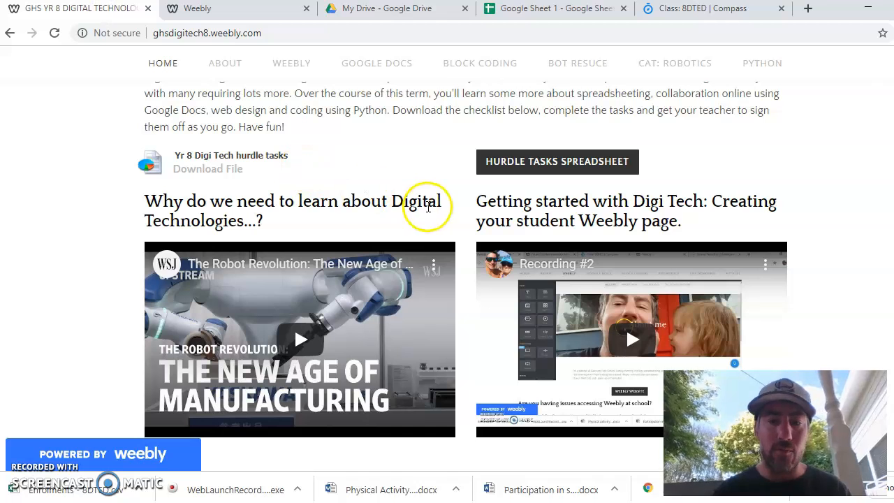
{"action": "scroll", "coordinate": [461, 269], "scroll_direction": "down", "scroll_amount": 1}
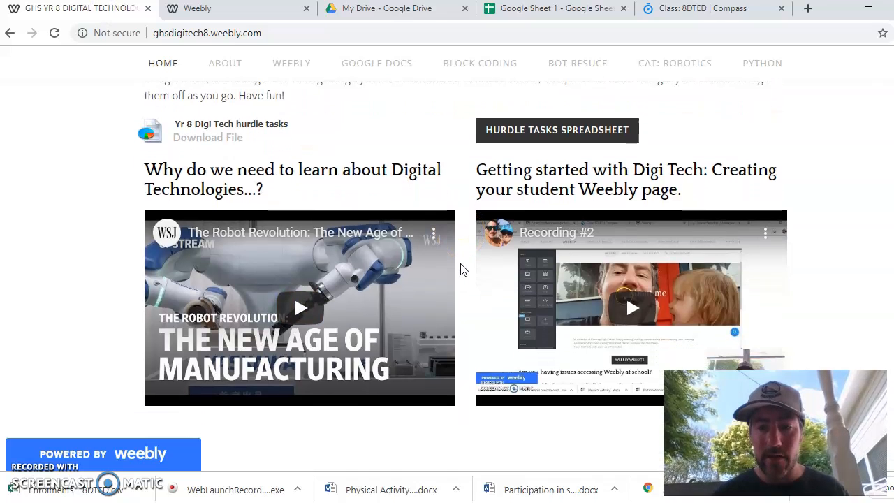
{"action": "scroll", "coordinate": [433, 147], "scroll_direction": "up", "scroll_amount": 3}
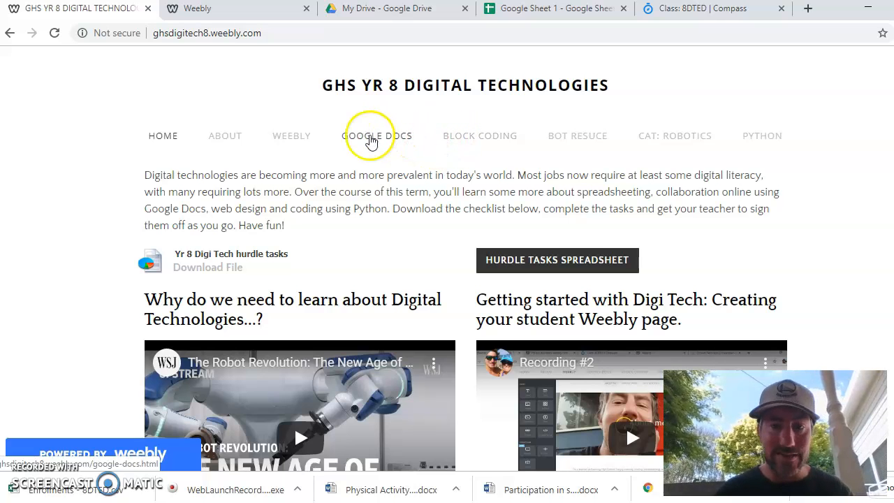
{"action": "left_click", "coordinate": [301, 140]}
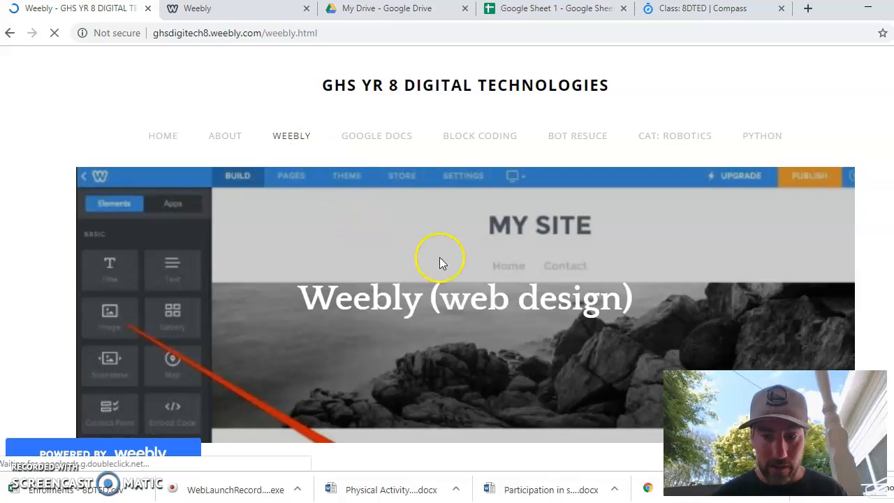
{"action": "scroll", "coordinate": [463, 265], "scroll_direction": "down", "scroll_amount": 5}
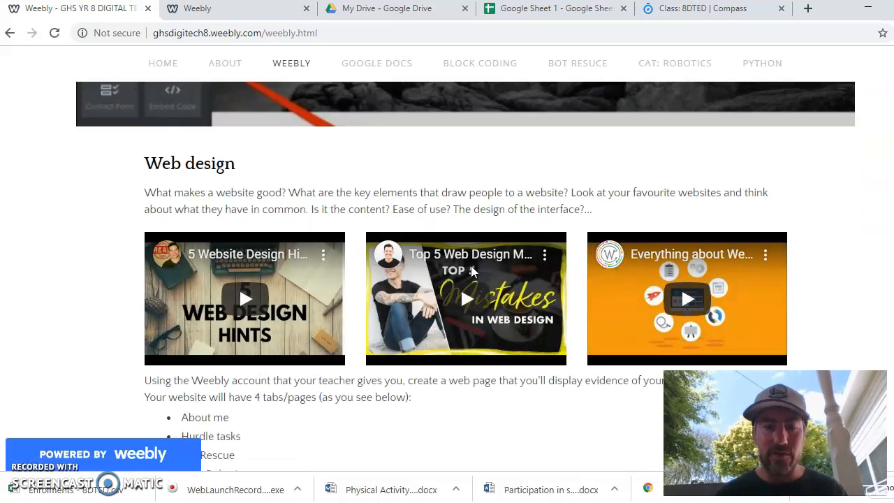
{"action": "right_click", "coordinate": [472, 272]}
{"action": "scroll", "coordinate": [466, 280], "scroll_direction": "down", "scroll_amount": 12}
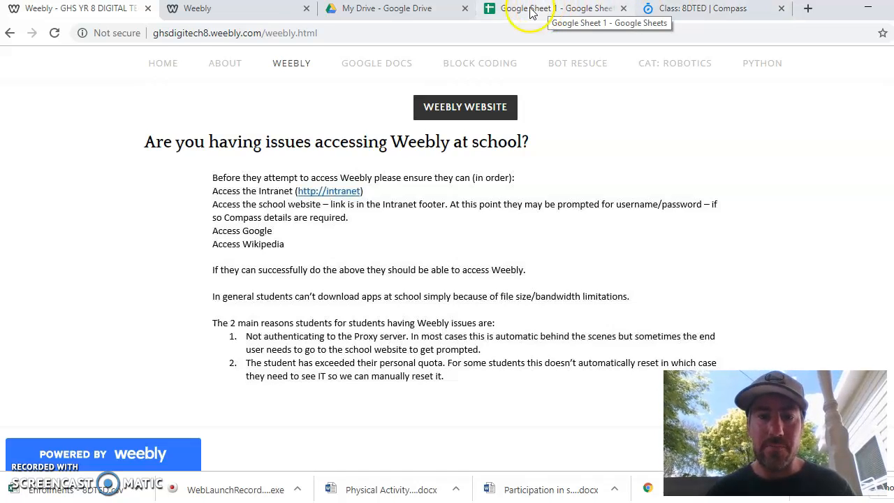
{"action": "left_click", "coordinate": [162, 64]}
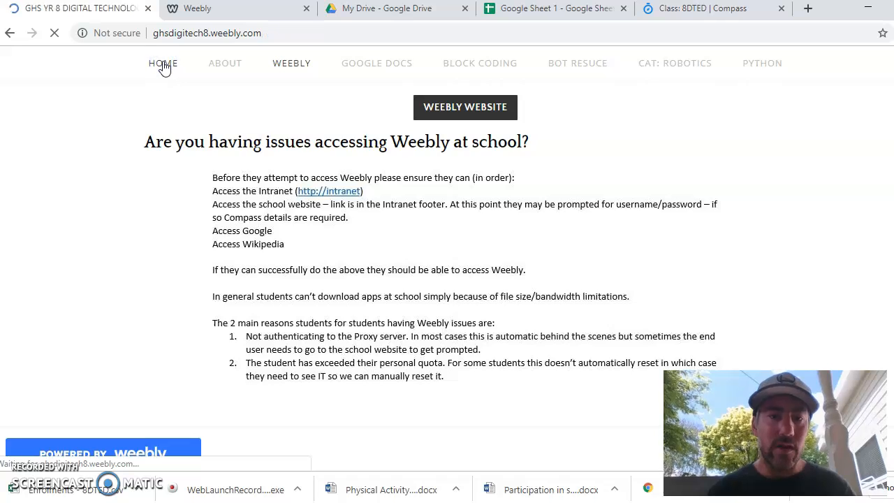
{"action": "scroll", "coordinate": [570, 150], "scroll_direction": "down", "scroll_amount": 2}
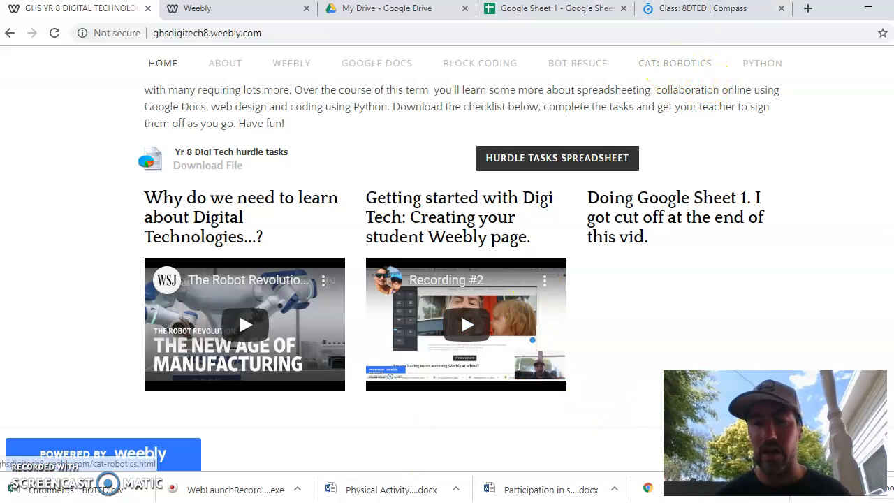
- Total January expenses in B11 with a SUM of B3:B9 and fill the formula across to E11
{"action": "left_click", "coordinate": [552, 12]}
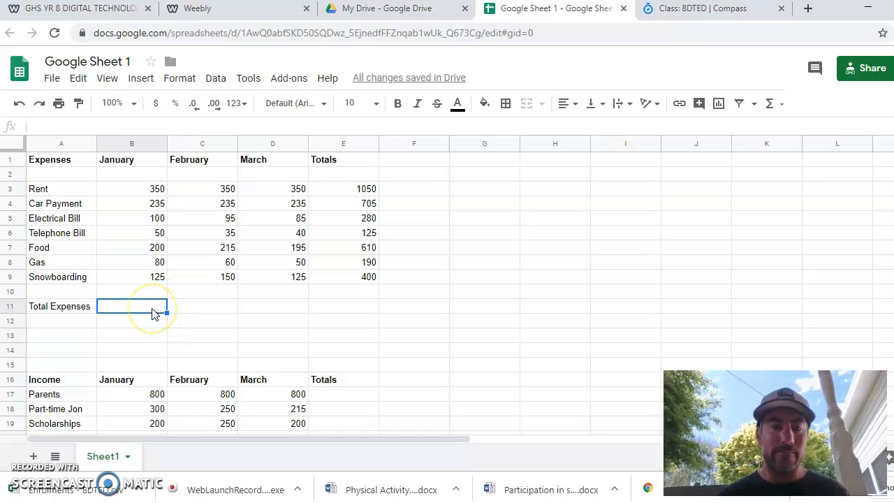
{"action": "type", "text": "+"}
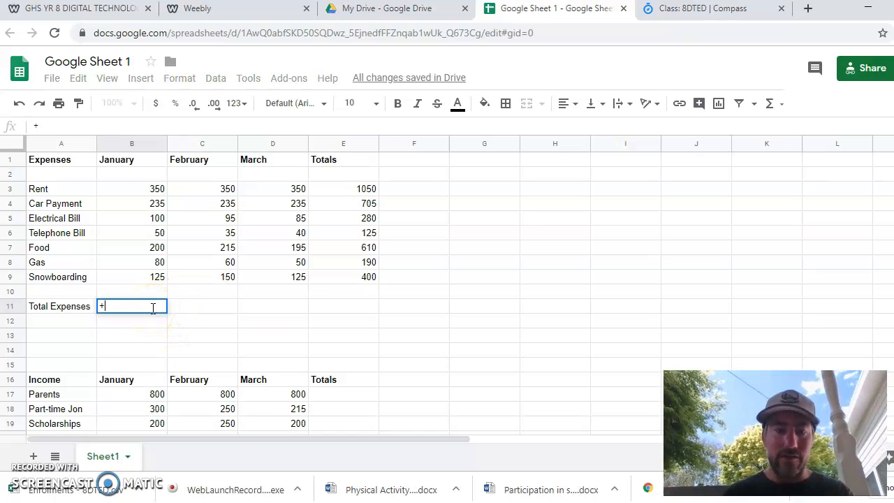
{"action": "key", "text": "BackSpace"}
{"action": "type", "text": "="}
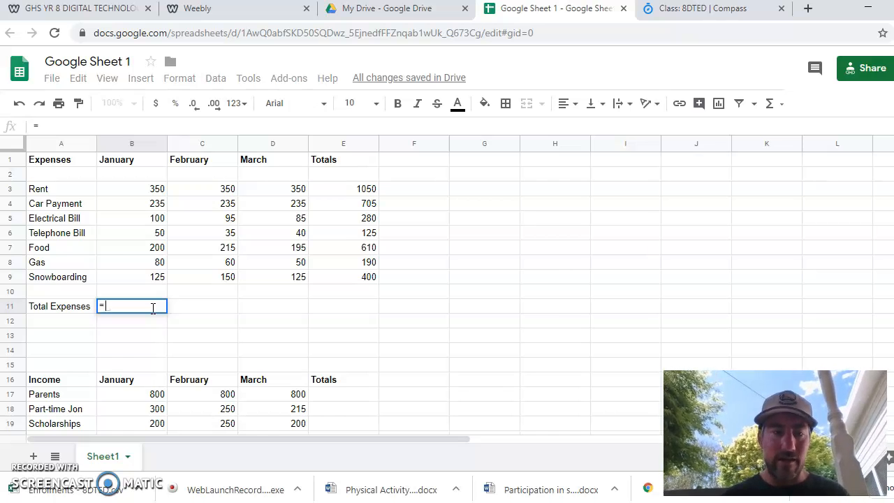
{"action": "type", "text": "sum"}
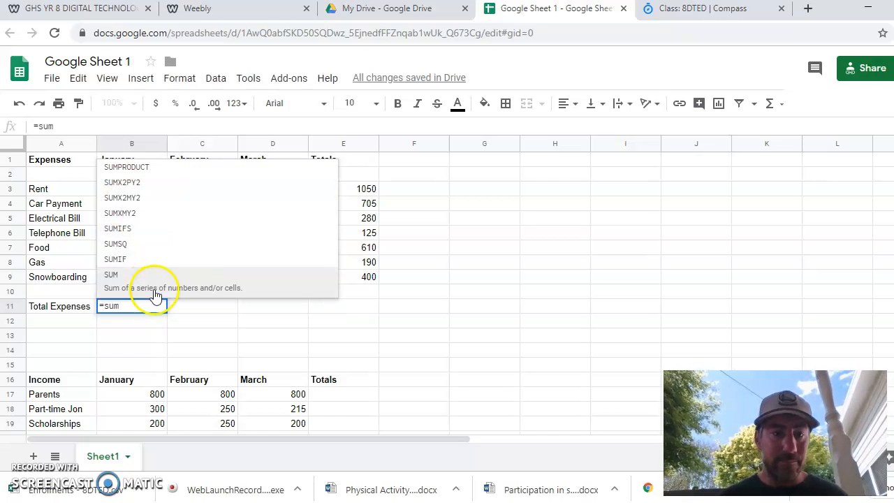
{"action": "left_click", "coordinate": [146, 284]}
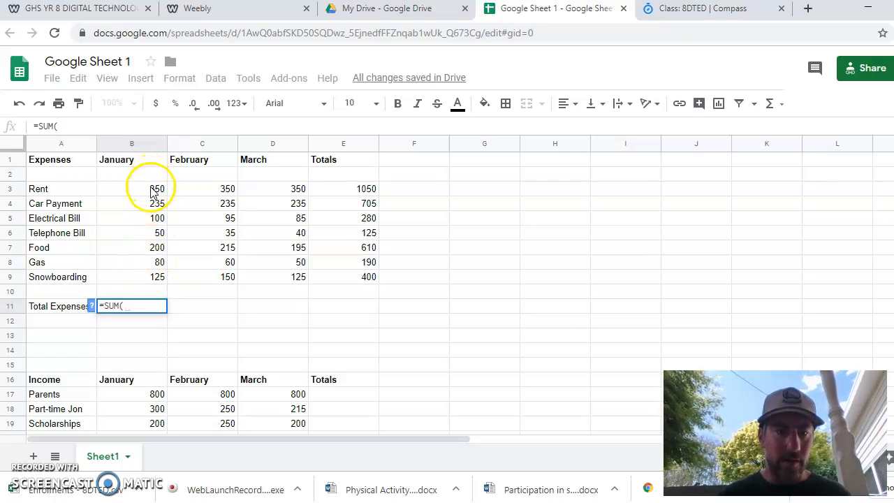
{"action": "left_click_drag", "start_coordinate": [153, 194], "coordinate": [137, 280]}
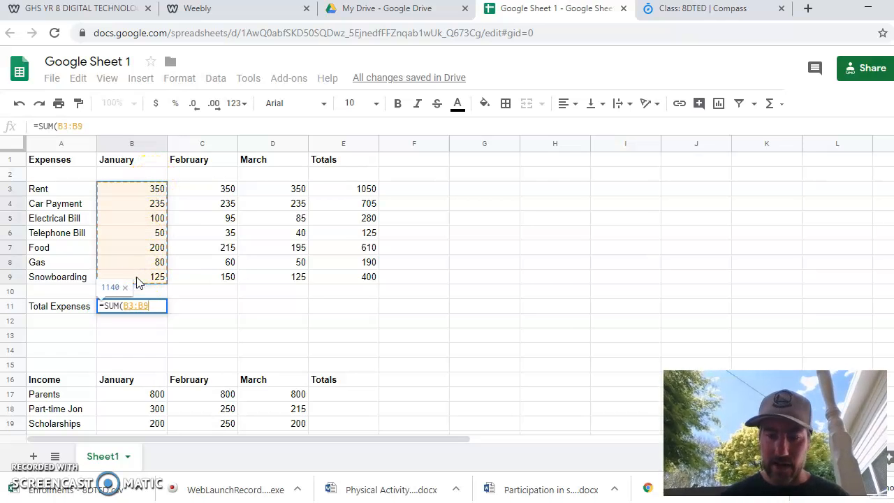
{"action": "key", "text": "Return"}
{"action": "left_click", "coordinate": [149, 306]}
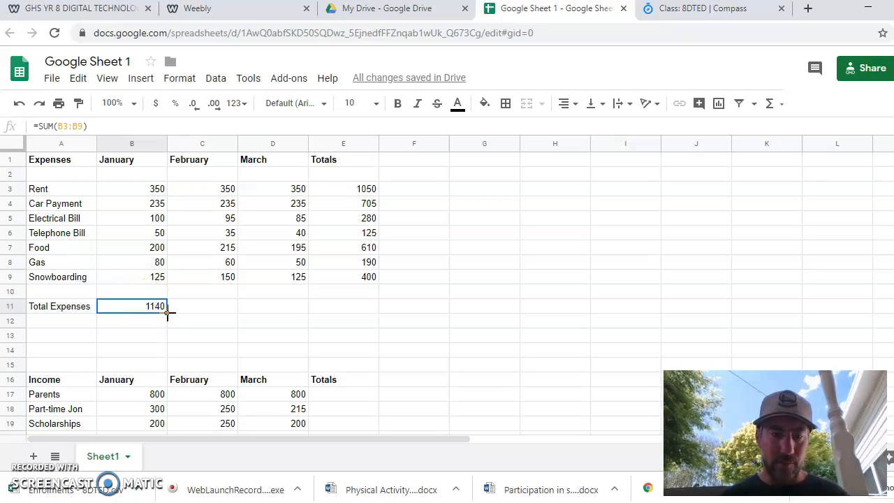
{"action": "left_click_drag", "start_coordinate": [334, 308], "coordinate": [334, 308]}
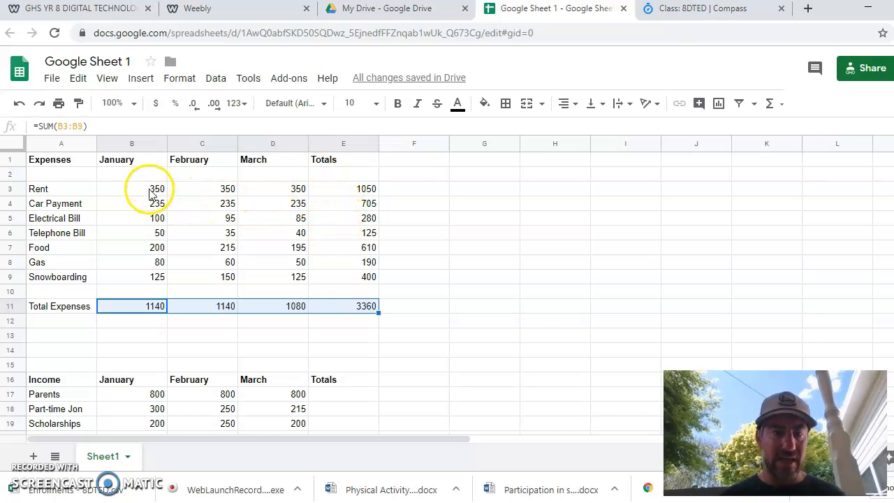
- Format the expense figures in B3:E11 as Currency
{"action": "left_click_drag", "start_coordinate": [141, 190], "coordinate": [372, 310]}
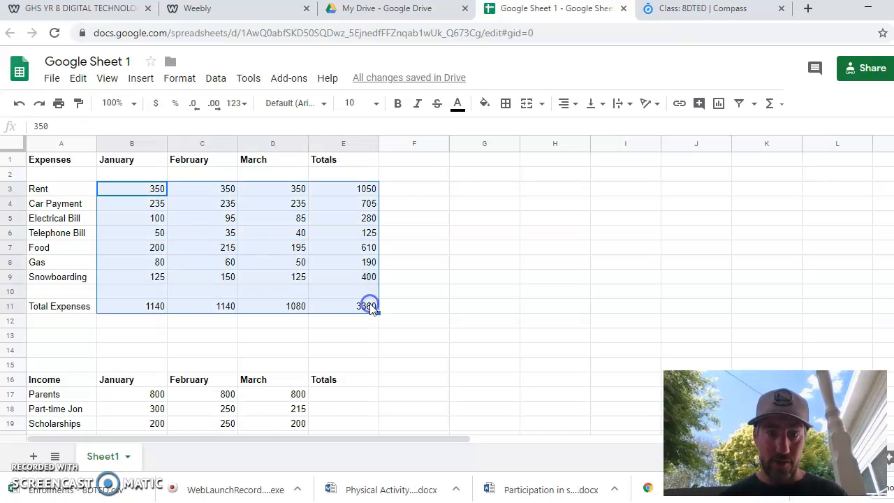
{"action": "left_click", "coordinate": [181, 80]}
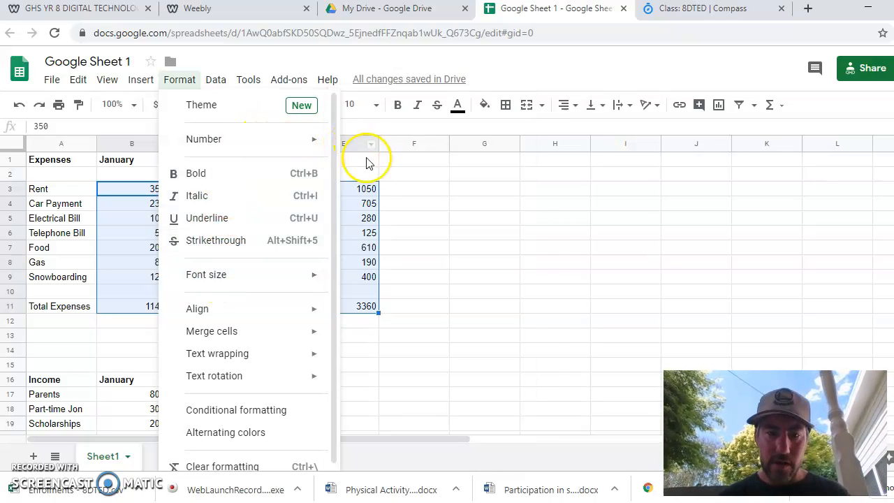
{"action": "mouse_move", "coordinate": [281, 144]}
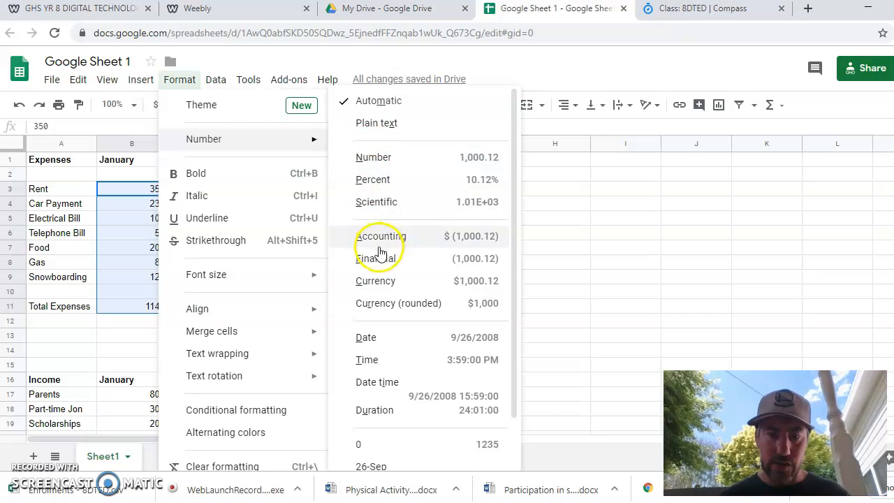
{"action": "left_click", "coordinate": [391, 288]}
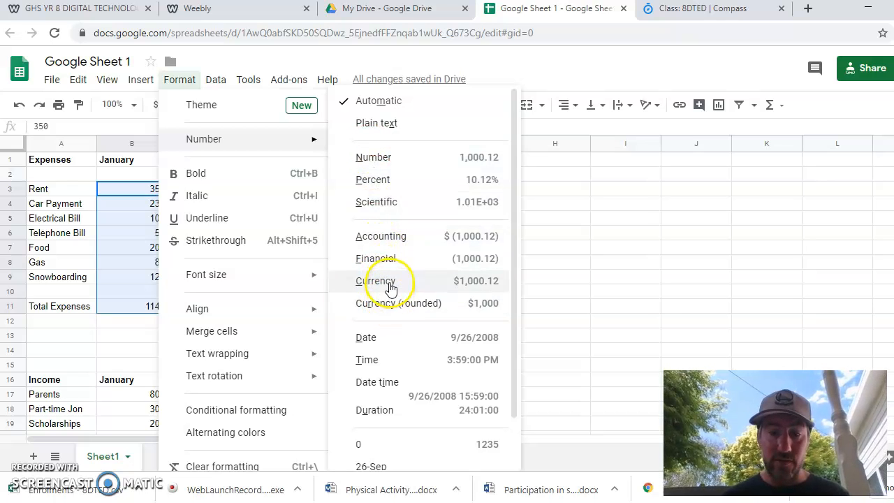
{"action": "left_click", "coordinate": [390, 286]}
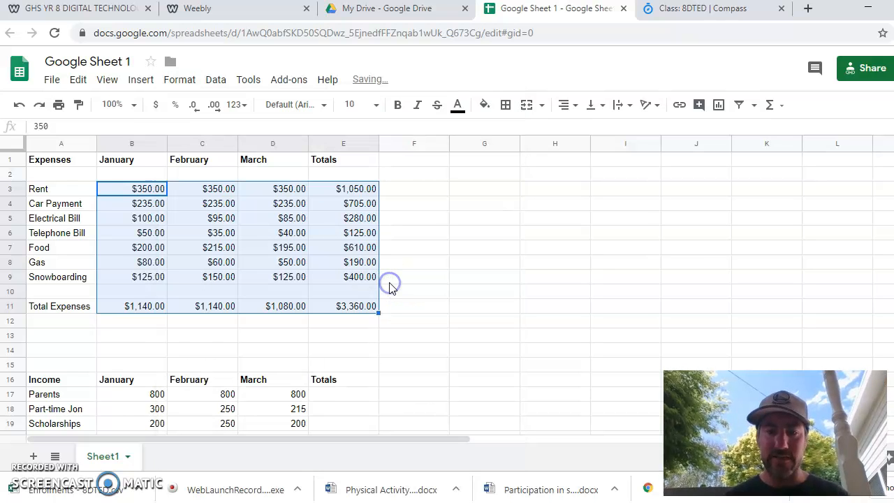
{"action": "left_click", "coordinate": [306, 321]}
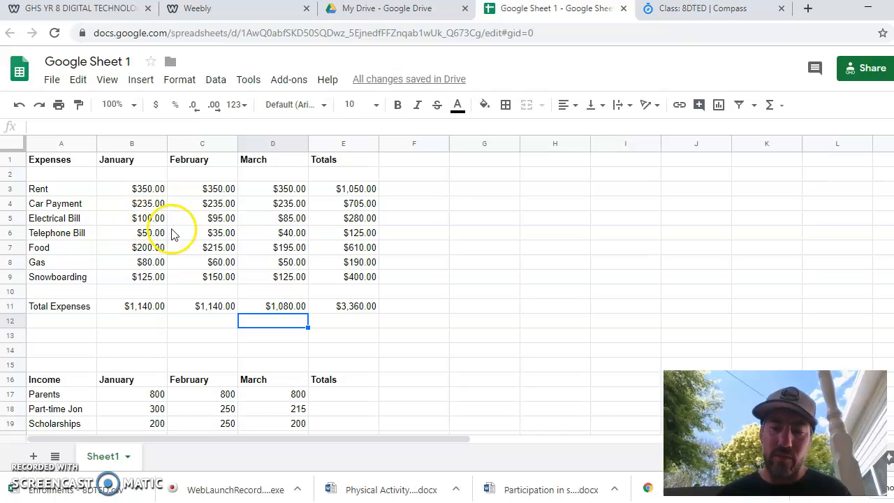
- Total the Parents income in E17 with a SUM of B17:D17 and fill it down to E19
{"action": "scroll", "coordinate": [311, 299], "scroll_direction": "down", "scroll_amount": 1}
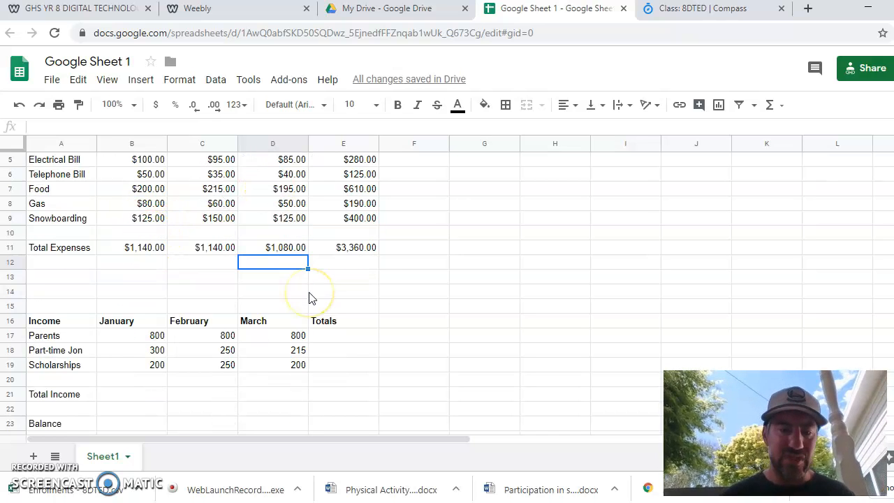
{"action": "left_click", "coordinate": [342, 339]}
{"action": "type", "text": "=s"}
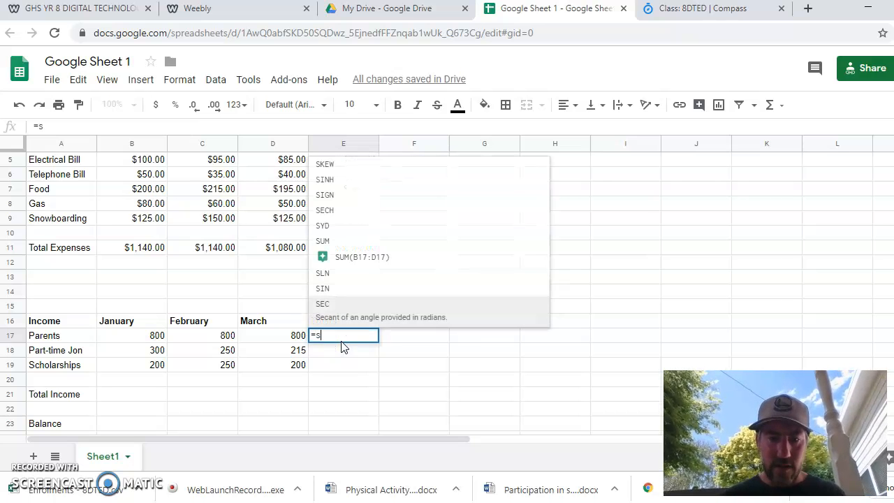
{"action": "type", "text": "um"}
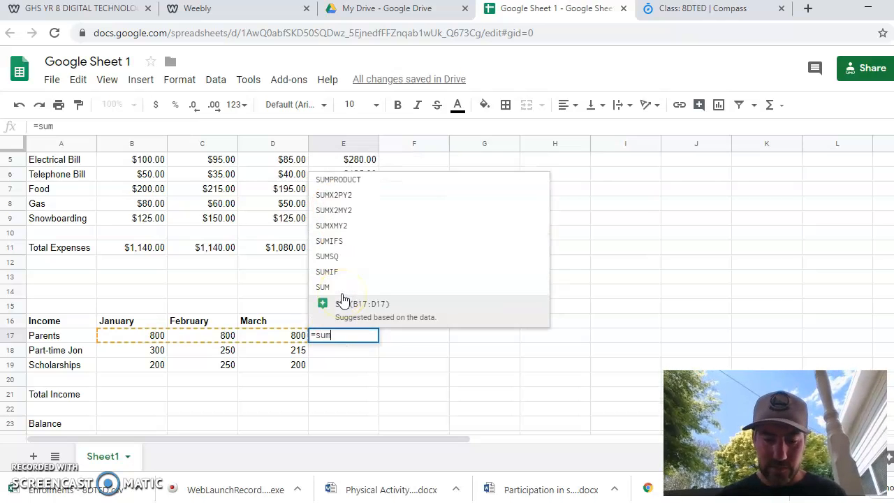
{"action": "left_click", "coordinate": [328, 301]}
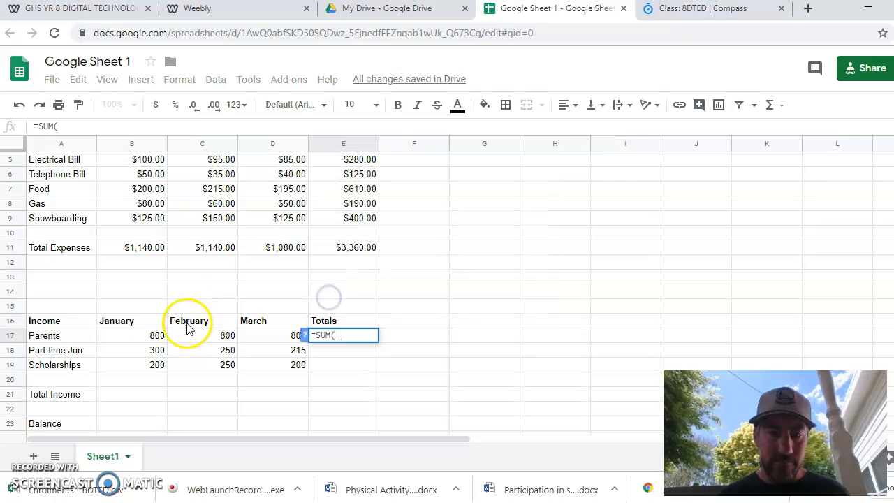
{"action": "left_click_drag", "start_coordinate": [140, 338], "coordinate": [307, 339]}
{"action": "key", "text": "Return"}
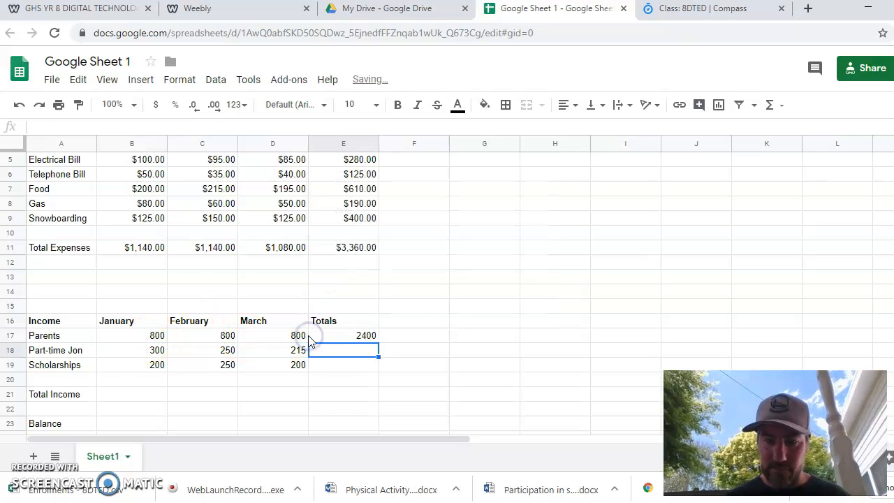
{"action": "left_click", "coordinate": [368, 338]}
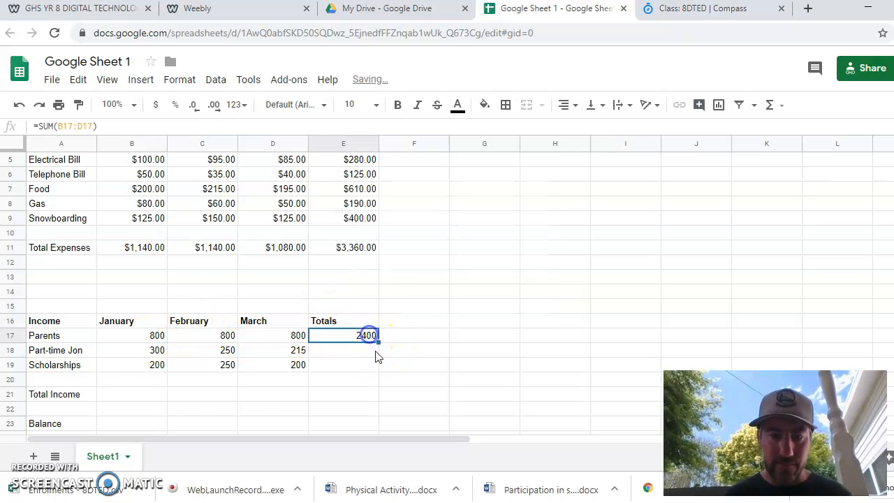
{"action": "left_click_drag", "start_coordinate": [379, 366], "coordinate": [381, 368]}
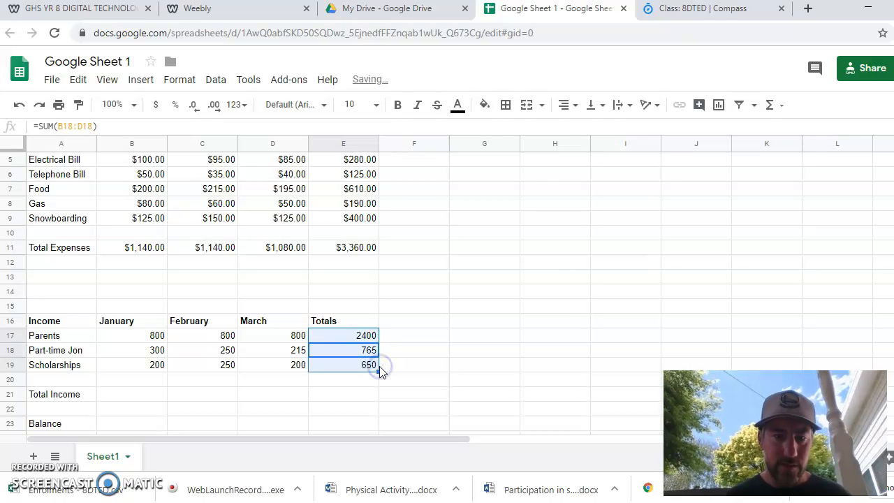
- Total January income in B21 with a SUM of B17:B19 and fill the formula across to E21
{"action": "left_click", "coordinate": [137, 394]}
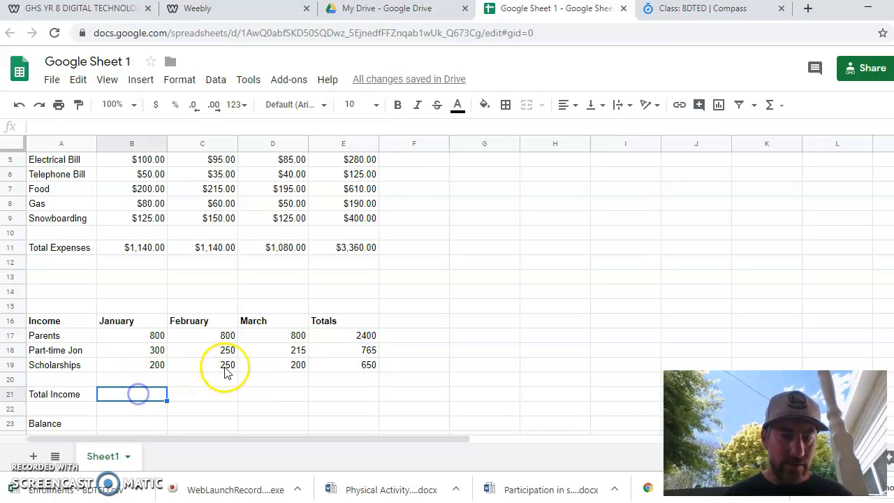
{"action": "type", "text": "=sum"}
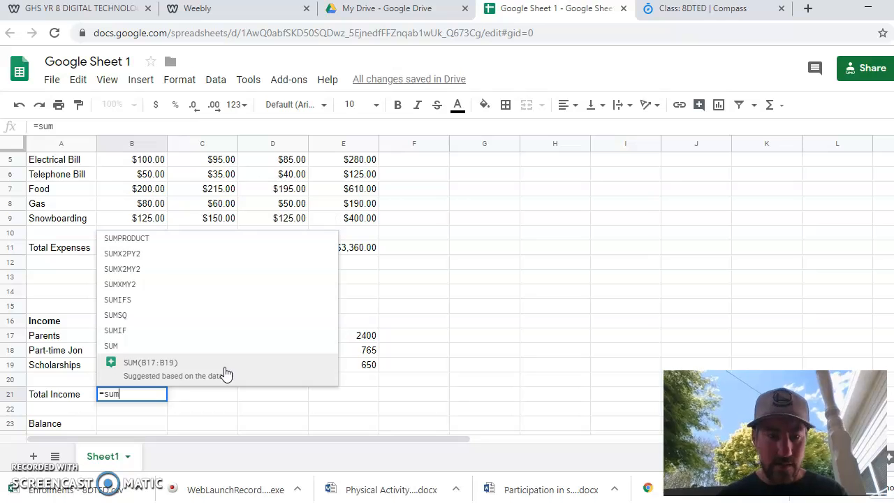
{"action": "left_click", "coordinate": [125, 361]}
{"action": "left_click", "coordinate": [123, 336]}
{"action": "left_click_drag", "start_coordinate": [123, 337], "coordinate": [126, 368]}
{"action": "key", "text": "Return"}
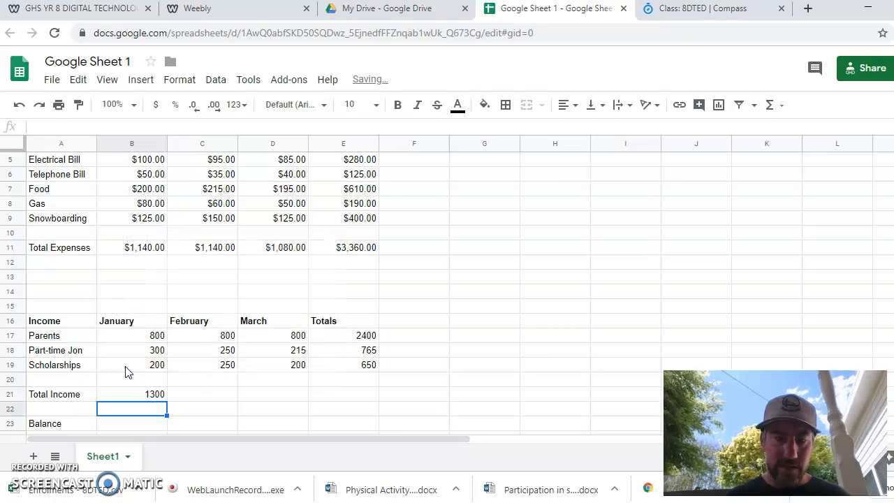
{"action": "left_click", "coordinate": [142, 395]}
{"action": "left_click_drag", "start_coordinate": [167, 399], "coordinate": [339, 401]}
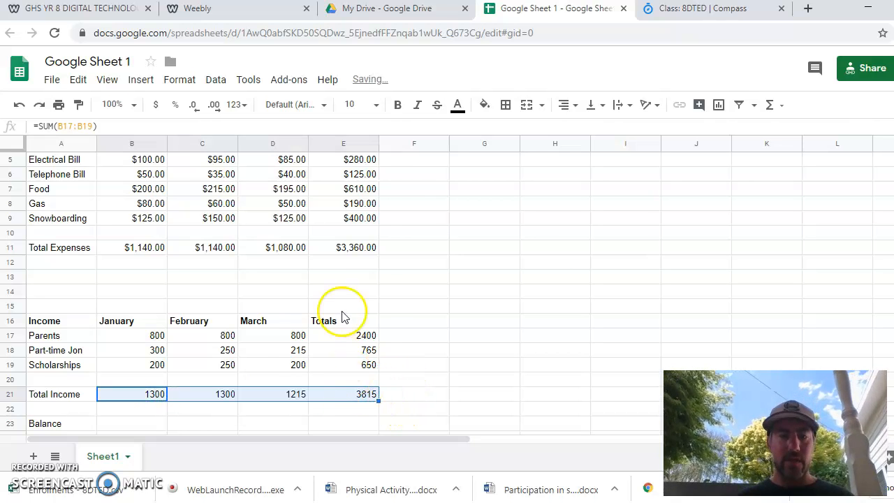
- Add an outer border around the expenses grand total in E11
{"action": "left_click", "coordinate": [361, 251]}
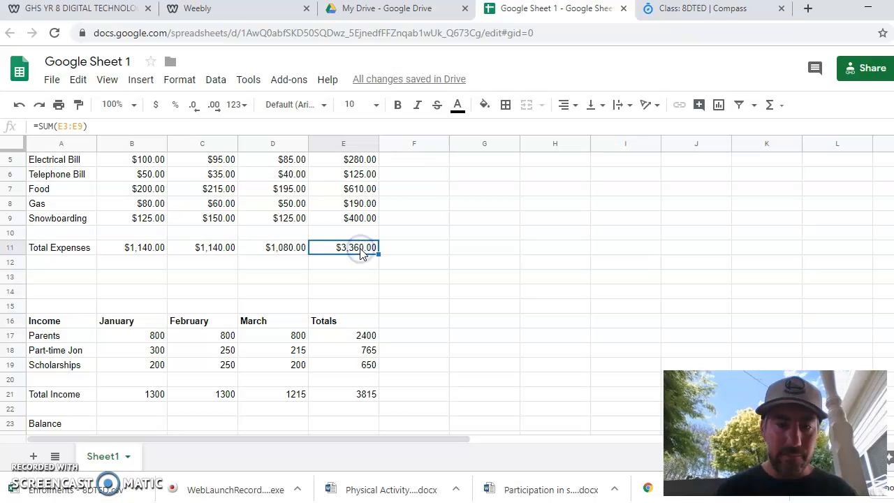
{"action": "left_click", "coordinate": [507, 105]}
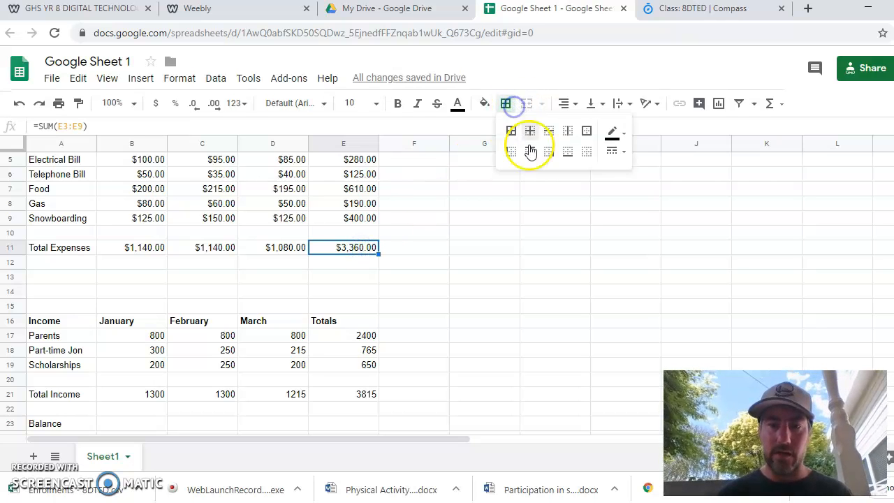
{"action": "left_click", "coordinate": [590, 131]}
{"action": "left_click", "coordinate": [505, 313]}
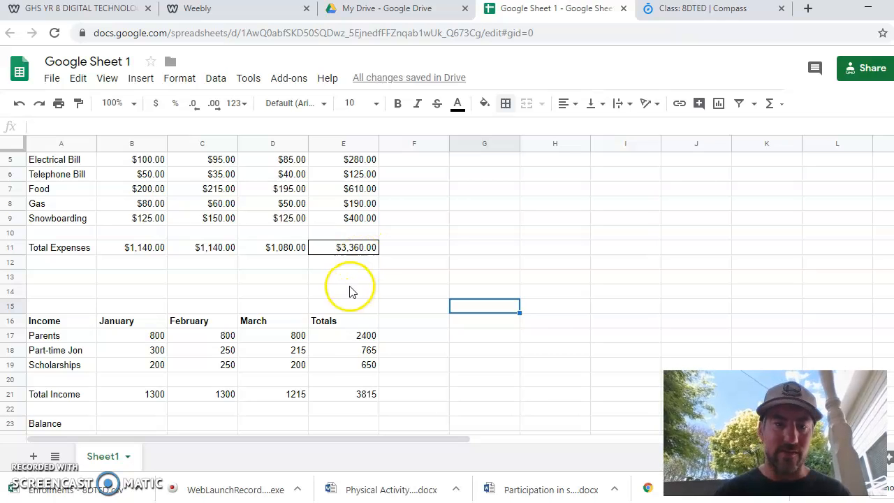
- Add an outer border around the income grand total in E21
{"action": "left_click", "coordinate": [354, 393]}
{"action": "left_click", "coordinate": [510, 109]}
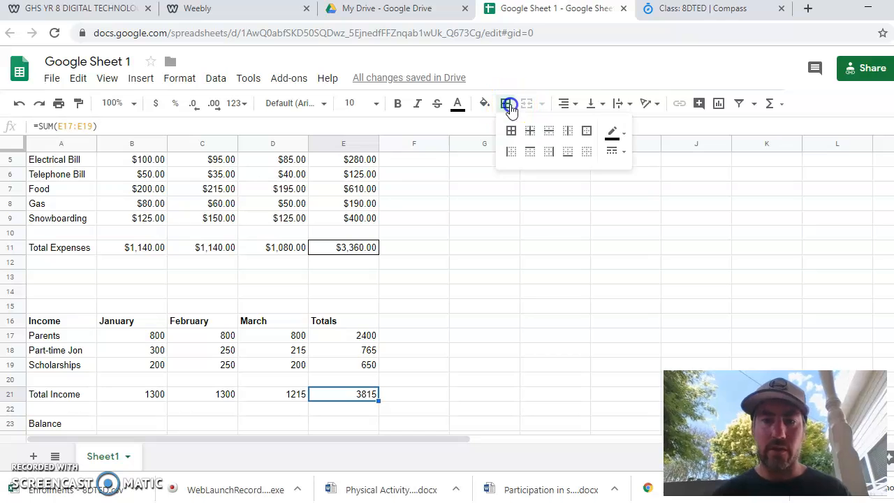
{"action": "left_click", "coordinate": [587, 130]}
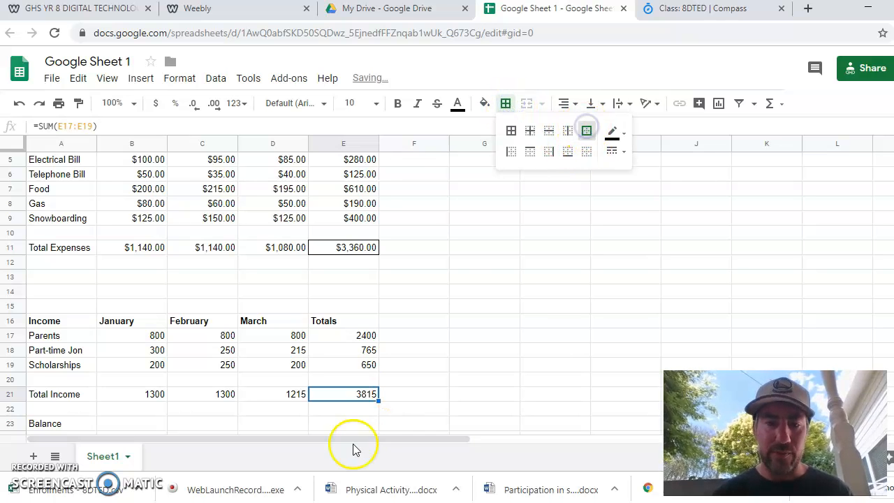
{"action": "left_click", "coordinate": [516, 311]}
- Format the income figures in B17:E21 as Currency
{"action": "left_click", "coordinate": [142, 426]}
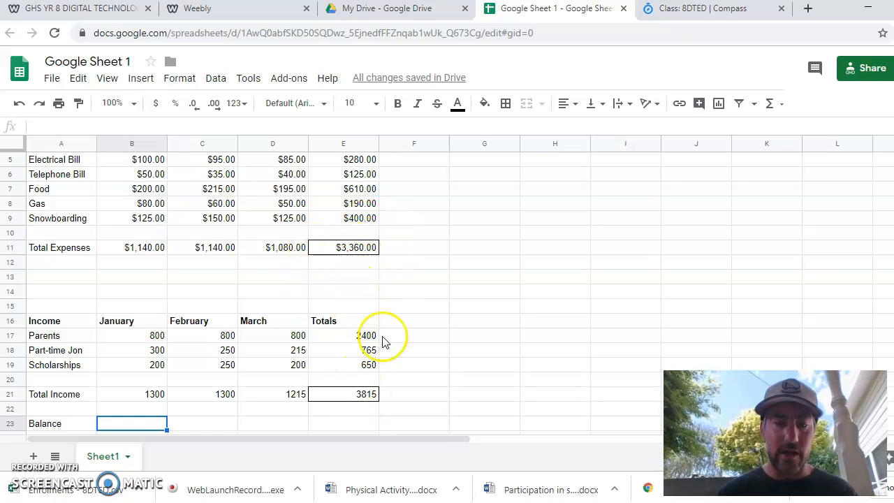
{"action": "left_click", "coordinate": [155, 338]}
{"action": "left_click_drag", "start_coordinate": [186, 340], "coordinate": [368, 393]}
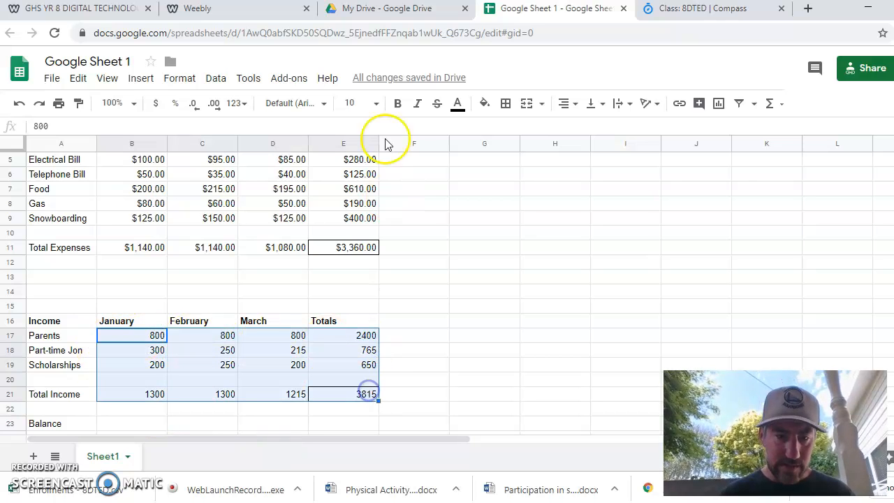
{"action": "left_click", "coordinate": [179, 79]}
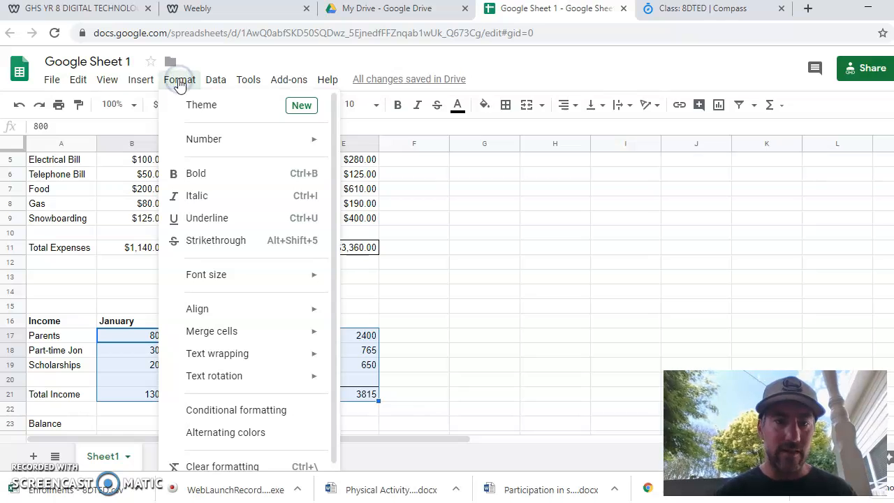
{"action": "mouse_move", "coordinate": [232, 140]}
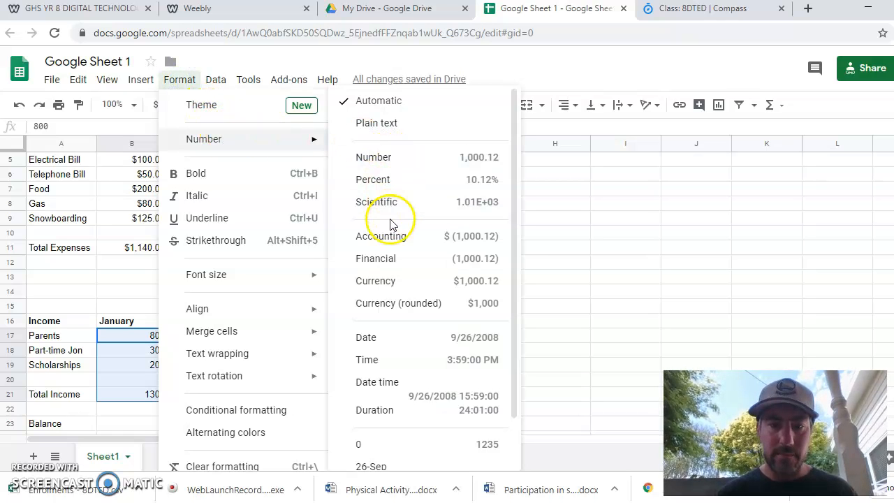
{"action": "left_click", "coordinate": [393, 282]}
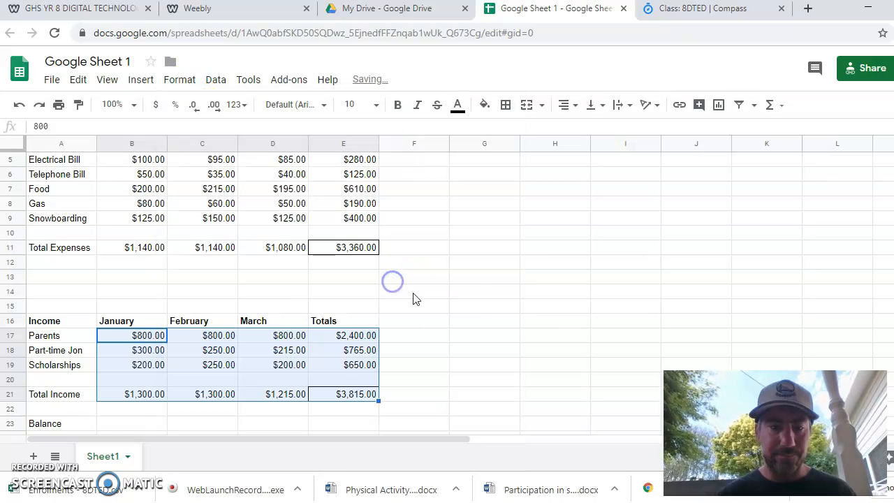
- Format the Balance cell B23 as Currency
{"action": "left_click", "coordinate": [475, 307]}
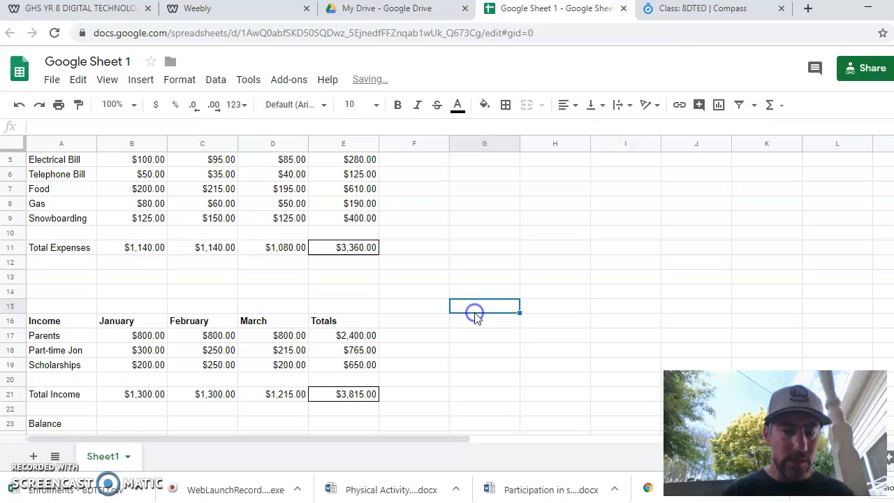
{"action": "left_click", "coordinate": [122, 423]}
{"action": "left_click", "coordinate": [179, 79]}
{"action": "mouse_move", "coordinate": [248, 79]}
{"action": "mouse_move", "coordinate": [179, 79]}
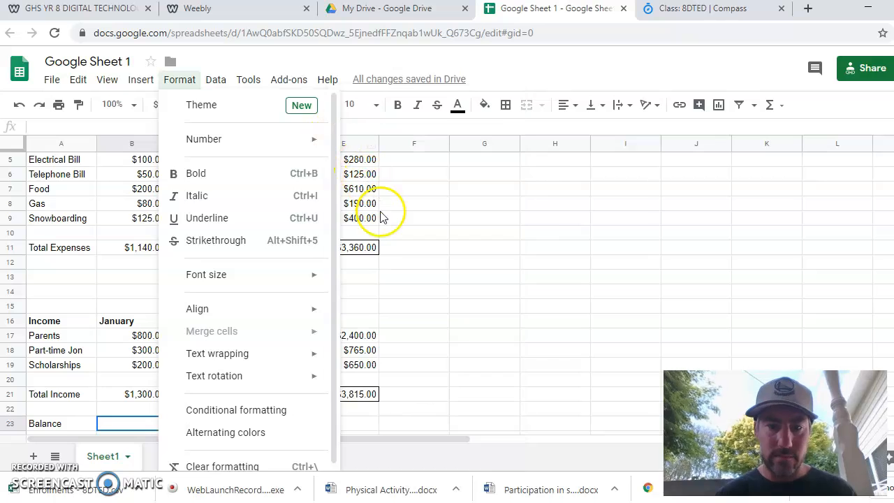
{"action": "mouse_move", "coordinate": [292, 142]}
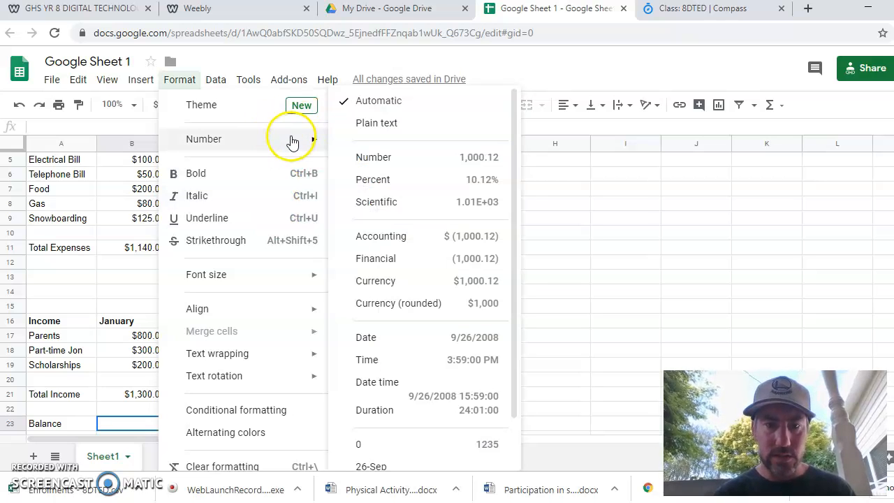
{"action": "left_click", "coordinate": [392, 280]}
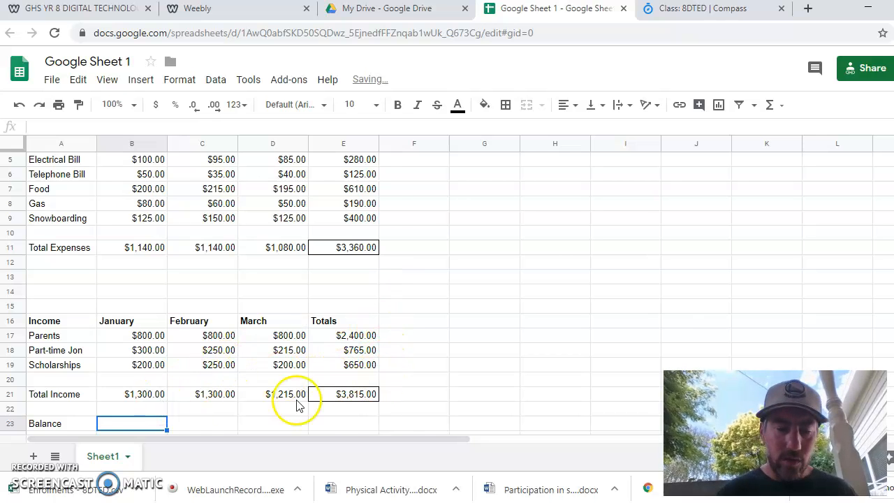
- Calculate the Balance in B23 with the formula =E21-E11
{"action": "left_click", "coordinate": [146, 424]}
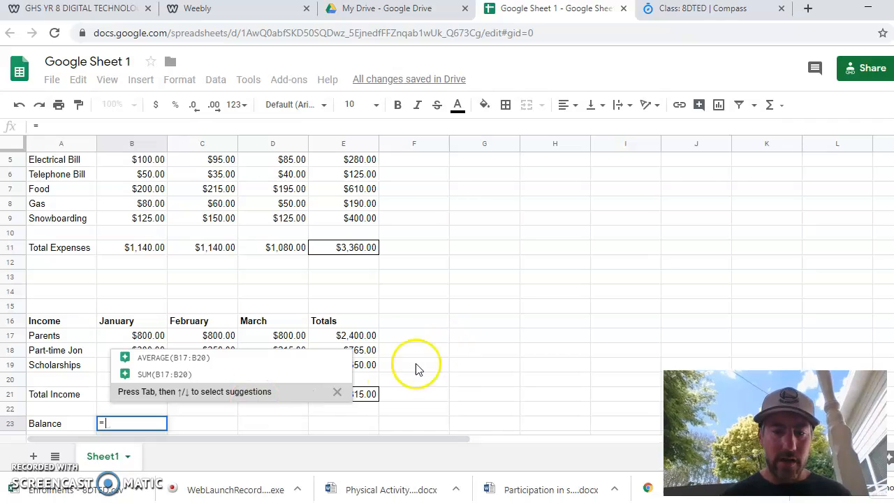
{"action": "left_click", "coordinate": [372, 395]}
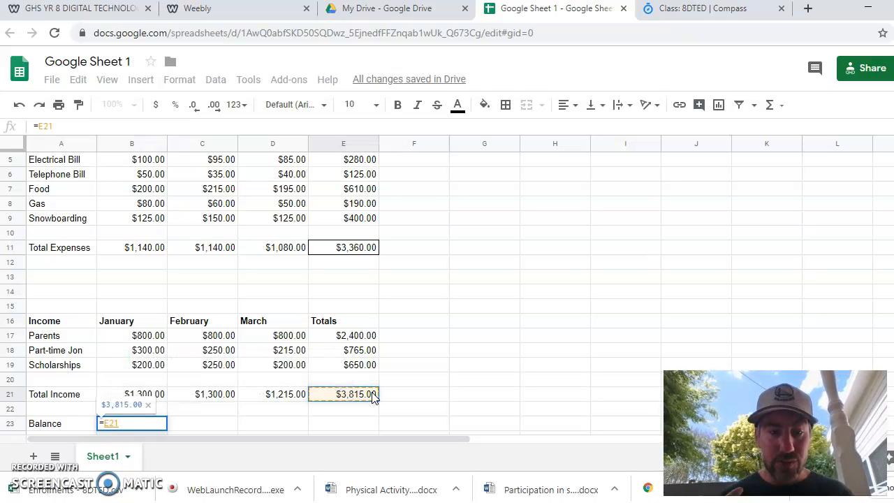
{"action": "type", "text": "-"}
{"action": "left_click", "coordinate": [362, 251]}
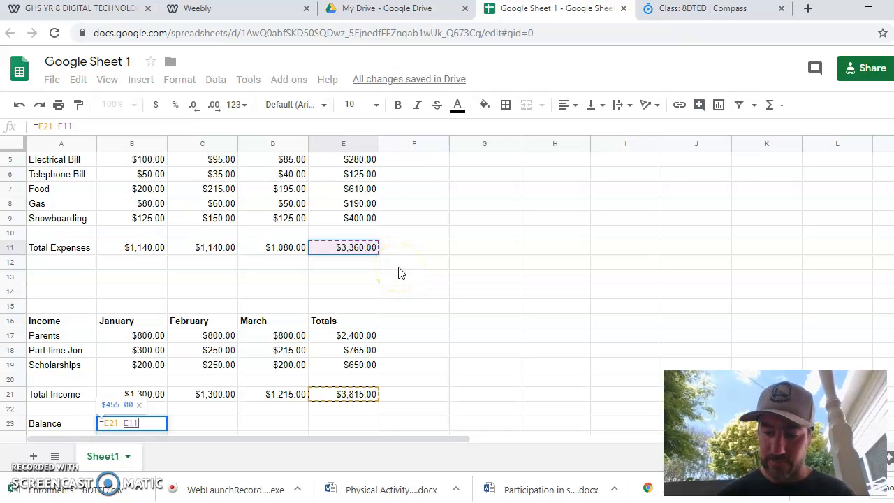
{"action": "key", "text": "Return"}
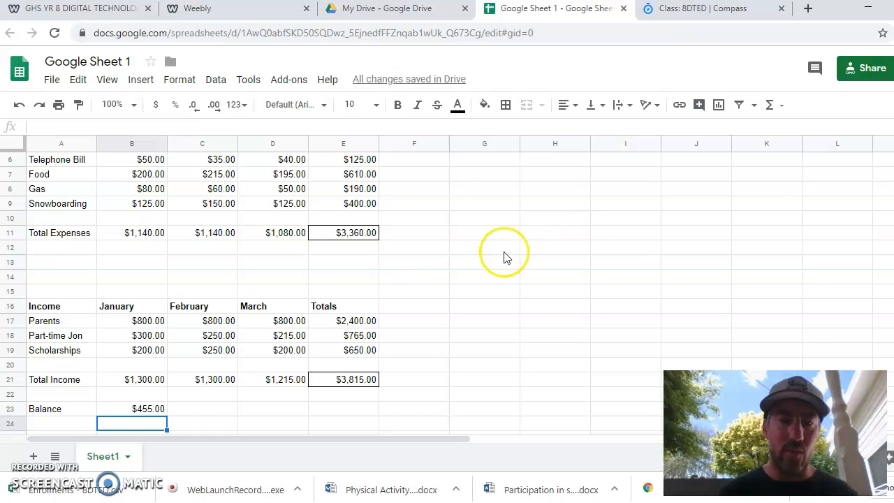
- Copy the spreadsheet's shareable link and switch to the Weebly editor tab
{"action": "left_click", "coordinate": [869, 74]}
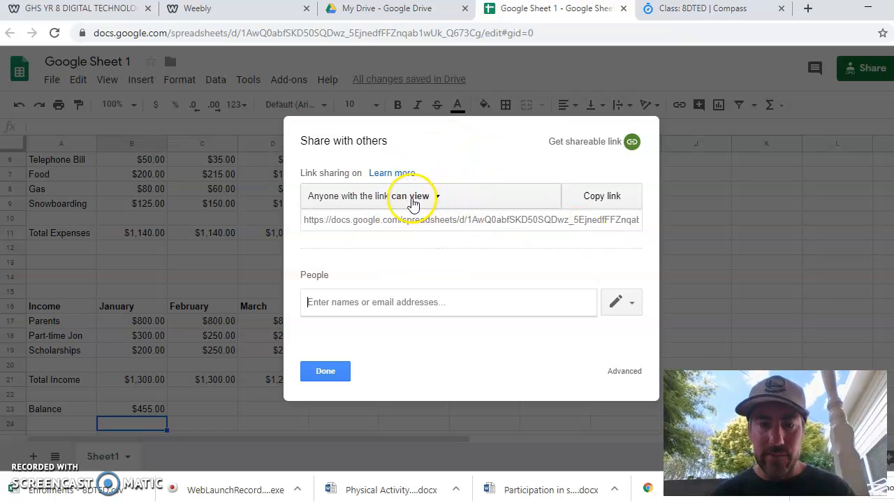
{"action": "left_click", "coordinate": [611, 201]}
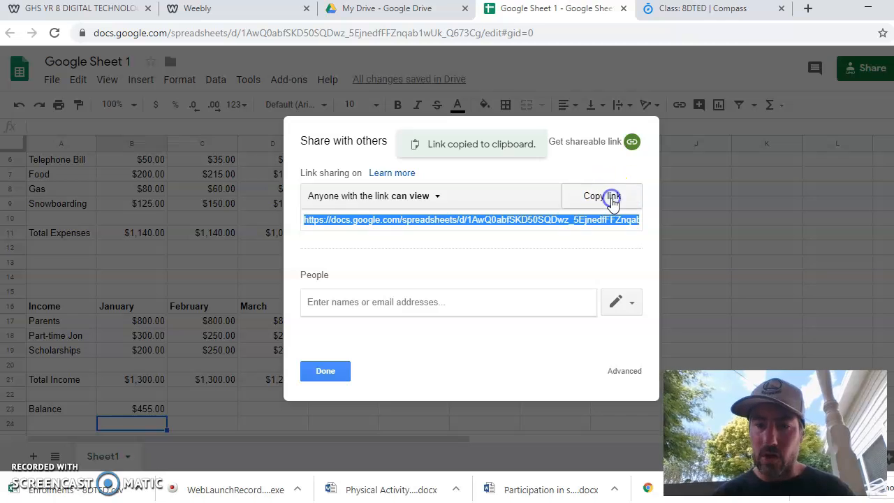
{"action": "left_click", "coordinate": [236, 9]}
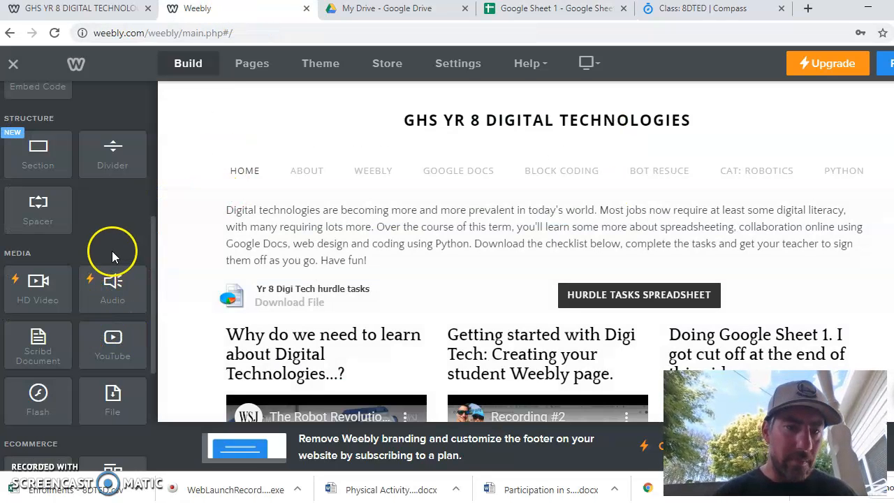
- Browse the class website and open its Google Docs page to view the next task
{"action": "scroll", "coordinate": [113, 247], "scroll_direction": "up", "scroll_amount": 5}
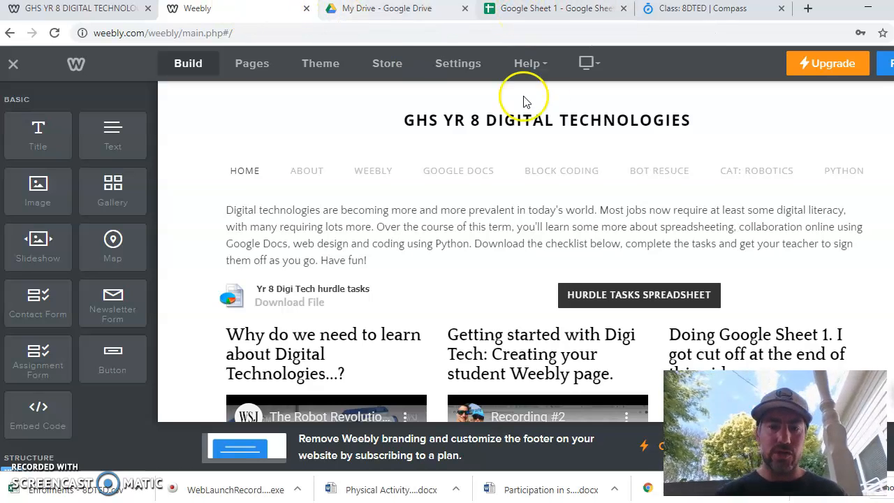
{"action": "left_click", "coordinate": [552, 123]}
{"action": "left_click", "coordinate": [464, 158]}
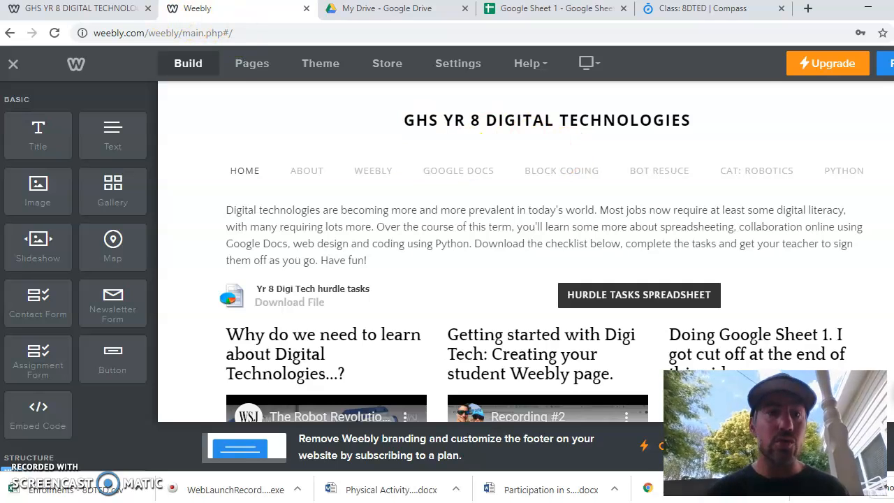
{"action": "left_click", "coordinate": [101, 15]}
{"action": "left_click", "coordinate": [395, 64]}
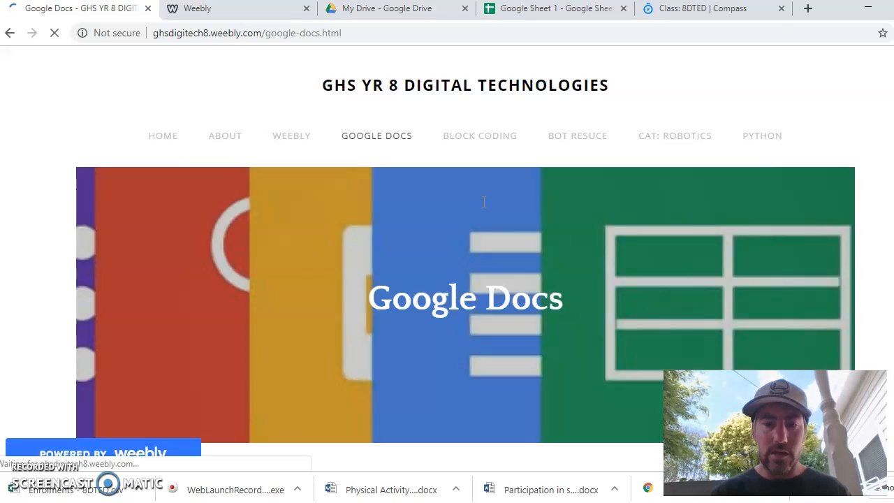
{"action": "scroll", "coordinate": [483, 202], "scroll_direction": "down", "scroll_amount": 10}
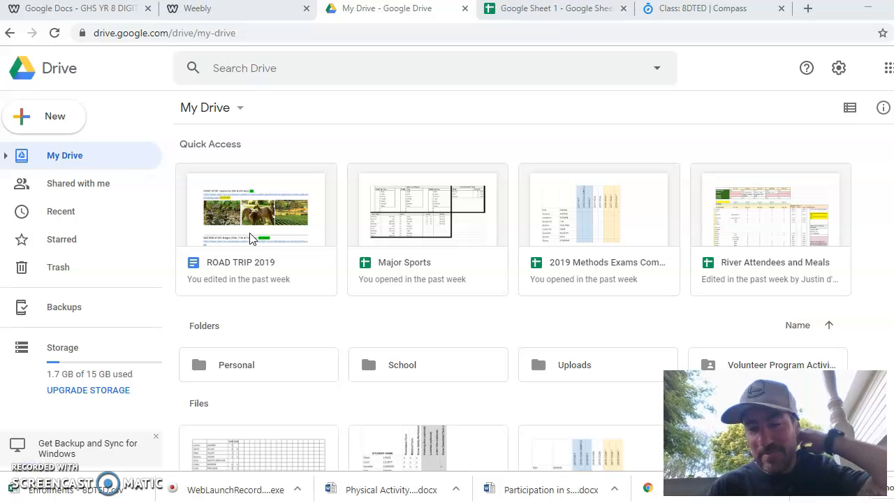
- Create a new blank Google Sheets spreadsheet in Drive and name it Google sheet 2
{"action": "left_click", "coordinate": [48, 114]}
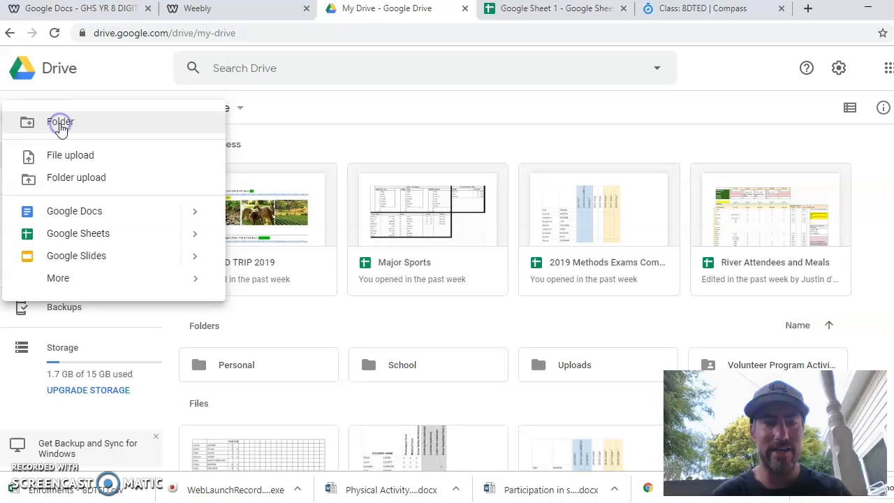
{"action": "left_click", "coordinate": [96, 236]}
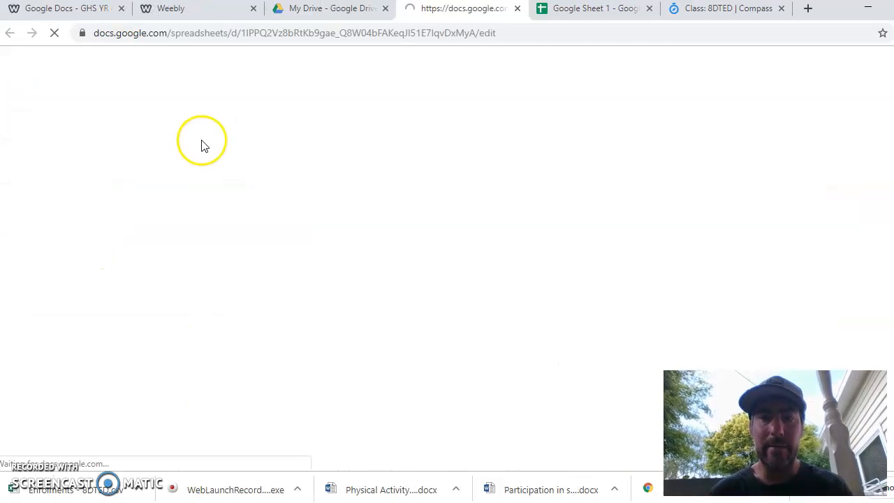
{"action": "left_click", "coordinate": [137, 63]}
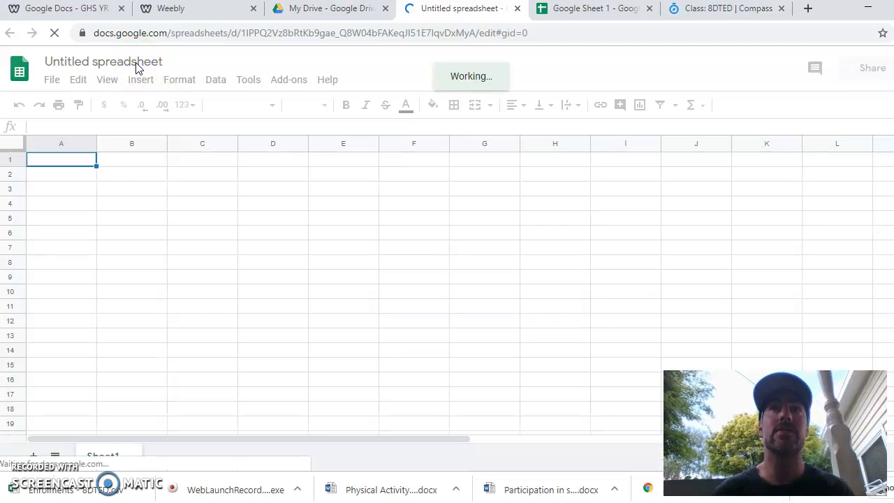
{"action": "left_click", "coordinate": [137, 62]}
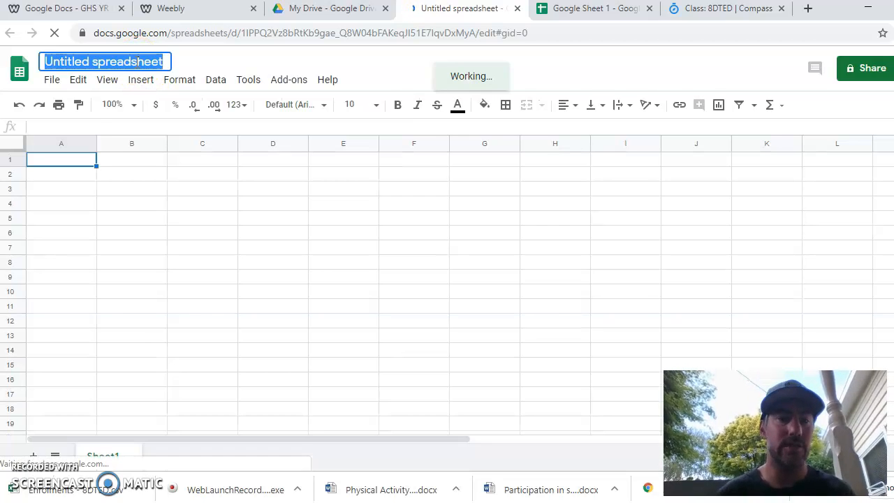
{"action": "double_click", "coordinate": [137, 61]}
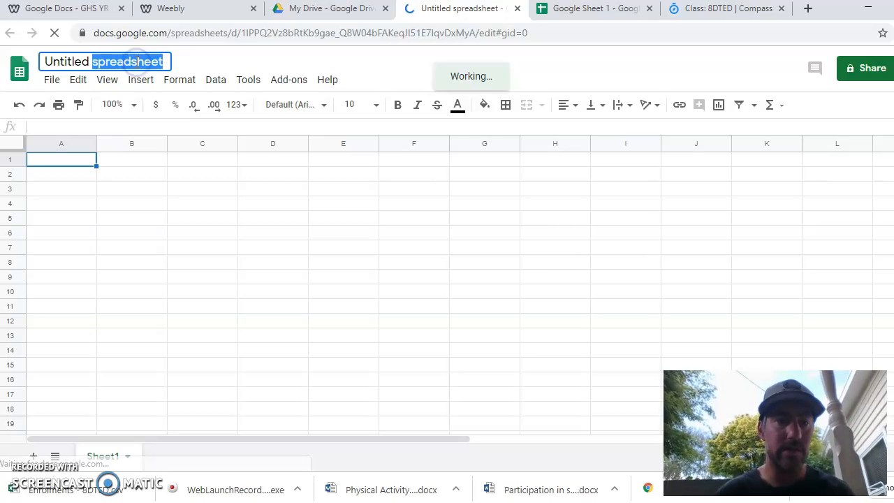
{"action": "key", "text": "BackSpace"}
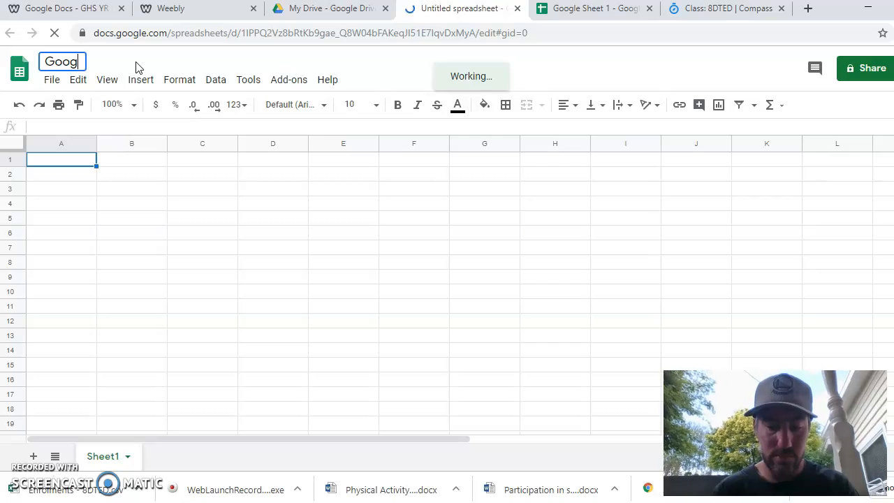
{"action": "type", "text": "Google sheet 2"}
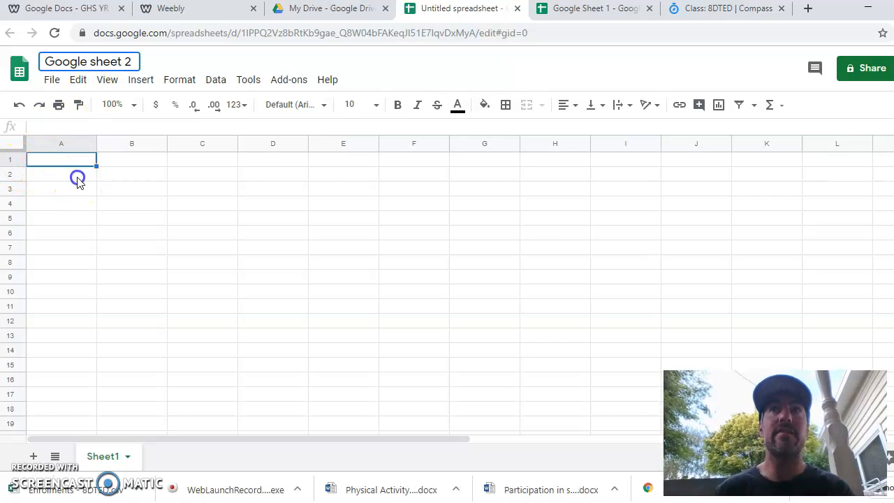
- Enter 1 and 2 in A2 and A3, then fill the series down to A11 to list 1 to 10
{"action": "left_click", "coordinate": [78, 179]}
{"action": "type", "text": "1"}
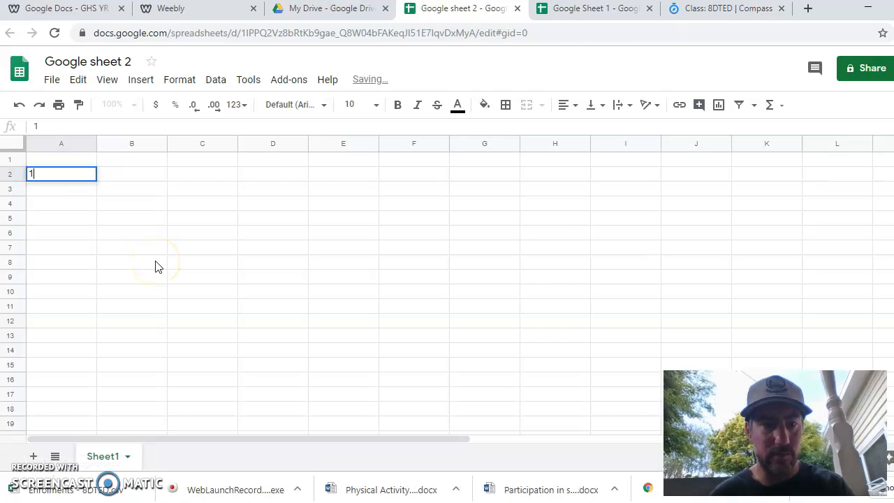
{"action": "key", "text": "Return"}
{"action": "key", "text": "Return"}
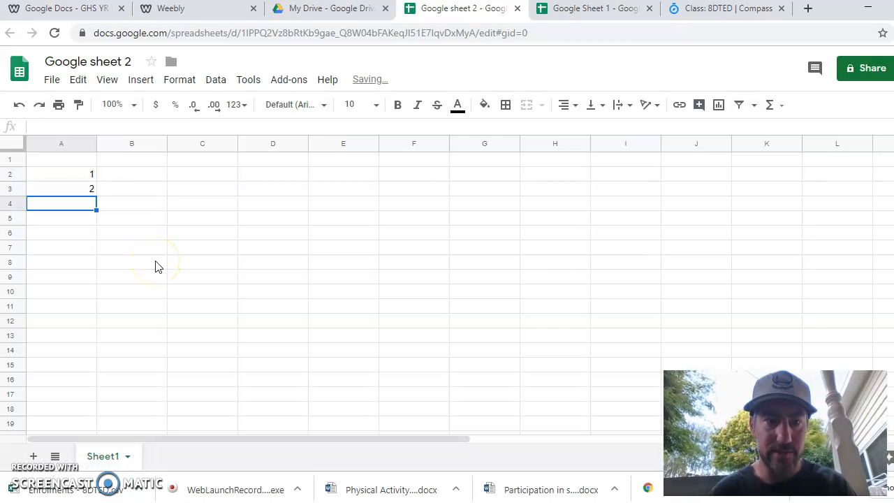
{"action": "left_click", "coordinate": [81, 177]}
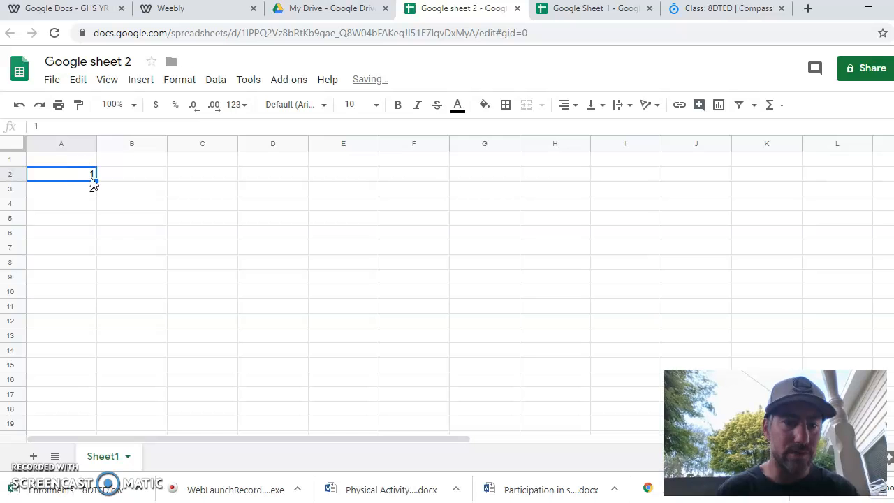
{"action": "left_click", "coordinate": [91, 242]}
{"action": "left_click_drag", "start_coordinate": [79, 175], "coordinate": [79, 197]}
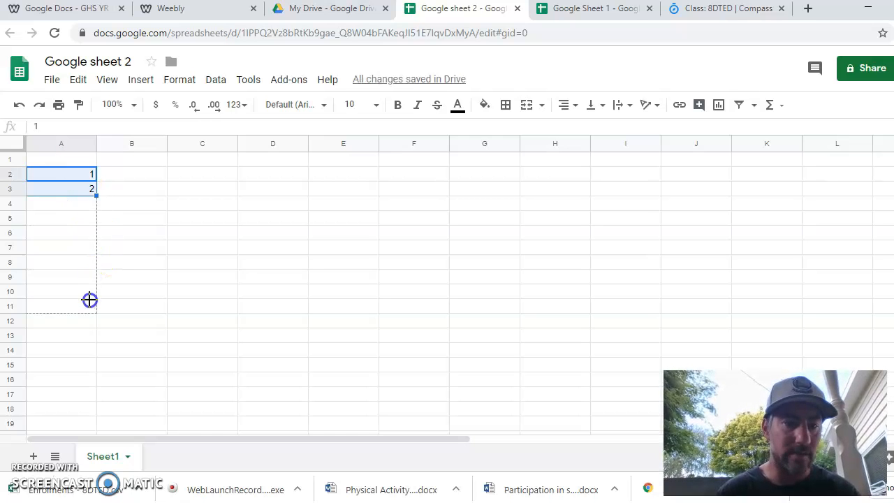
{"action": "left_click_drag", "start_coordinate": [89, 305], "coordinate": [89, 307]}
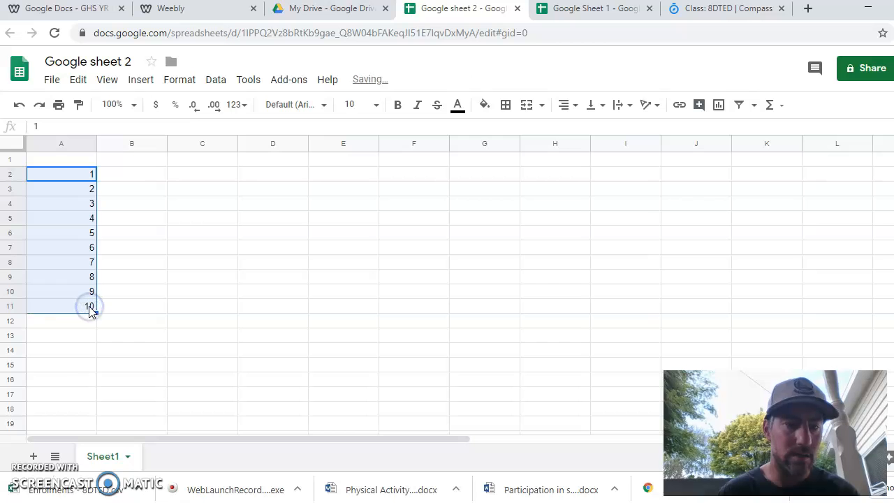
- Enter 1 and 2 in B1 and C1, then fill the series across to K1 to list 1 to 10
{"action": "left_click", "coordinate": [122, 165]}
{"action": "type", "text": "1"}
{"action": "key", "text": "Tab"}
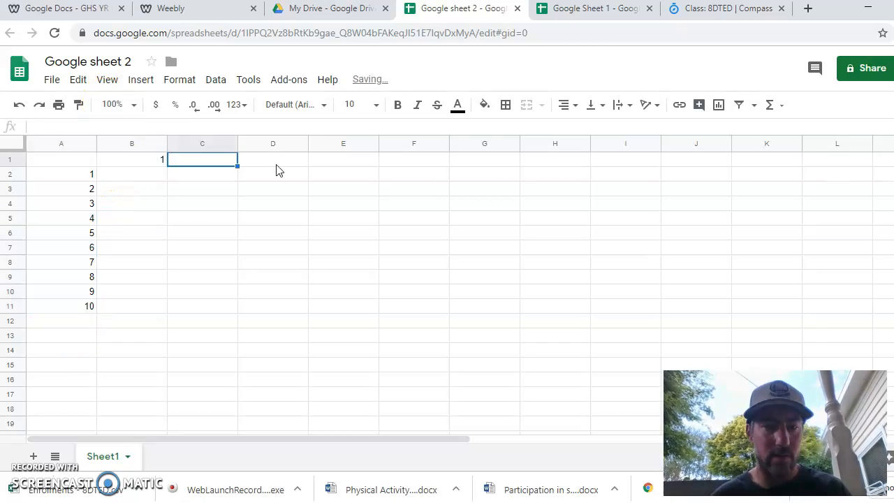
{"action": "type", "text": "2"}
{"action": "key", "text": "Tab"}
{"action": "left_click_drag", "start_coordinate": [144, 165], "coordinate": [411, 162]}
{"action": "left_click_drag", "start_coordinate": [698, 165], "coordinate": [788, 168]}
{"action": "left_click", "coordinate": [796, 219]}
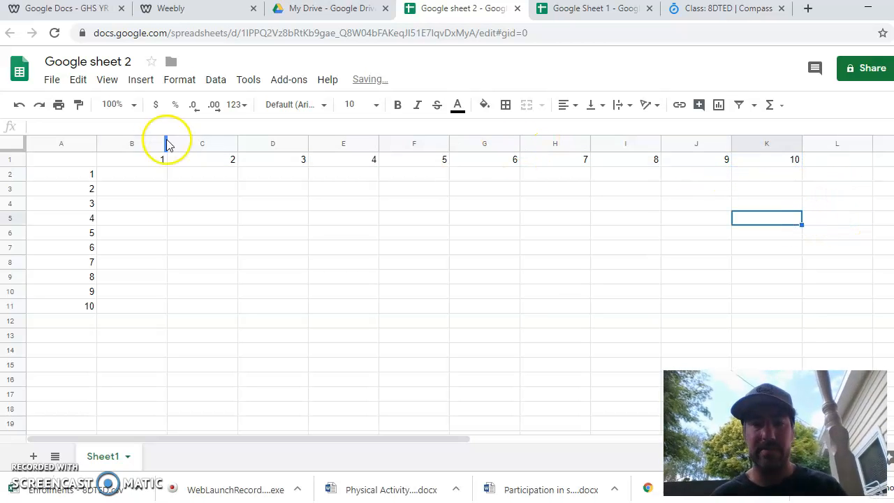
- Group columns B to K
{"action": "left_click_drag", "start_coordinate": [129, 144], "coordinate": [769, 153]}
{"action": "right_click", "coordinate": [646, 151]}
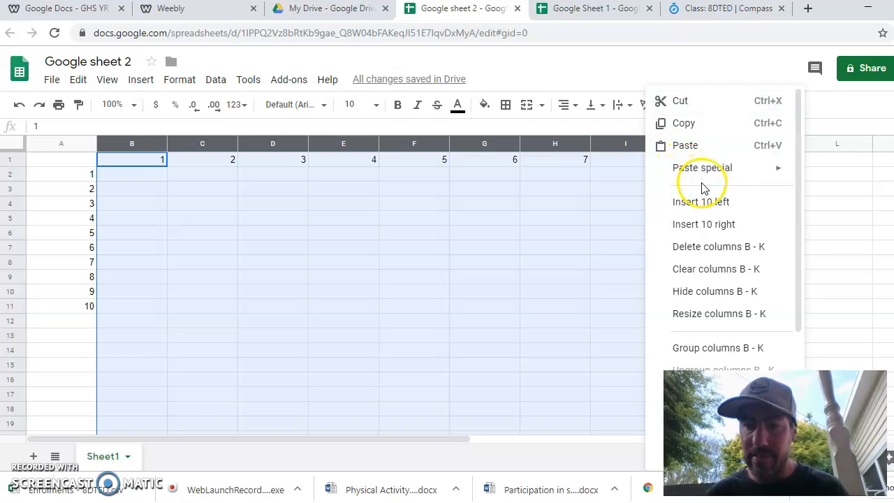
{"action": "scroll", "coordinate": [712, 278], "scroll_direction": "down", "scroll_amount": 5}
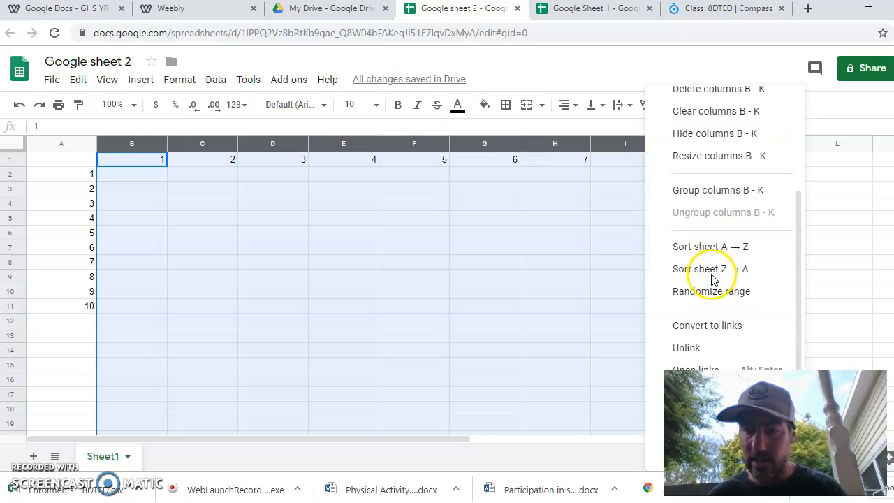
{"action": "scroll", "coordinate": [712, 279], "scroll_direction": "down", "scroll_amount": 2}
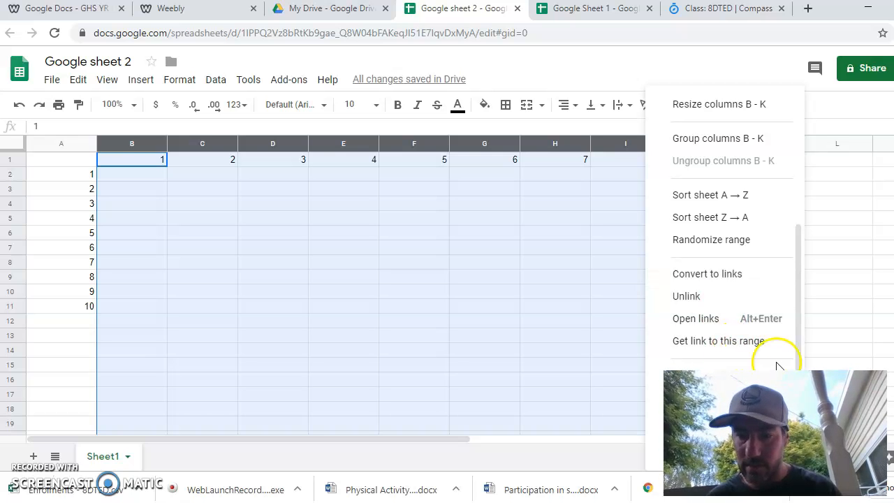
{"action": "scroll", "coordinate": [752, 306], "scroll_direction": "up", "scroll_amount": 1}
{"action": "scroll", "coordinate": [751, 304], "scroll_direction": "up", "scroll_amount": 4}
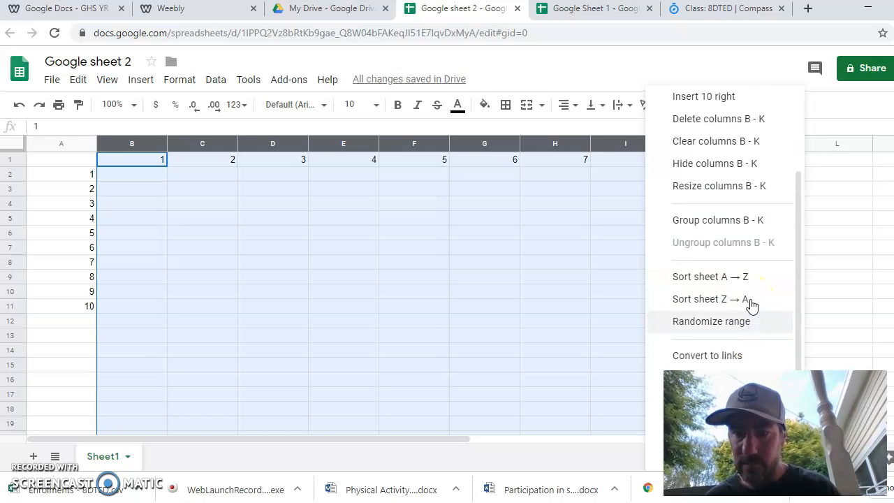
{"action": "left_click", "coordinate": [751, 294]}
{"action": "left_click", "coordinate": [740, 256]}
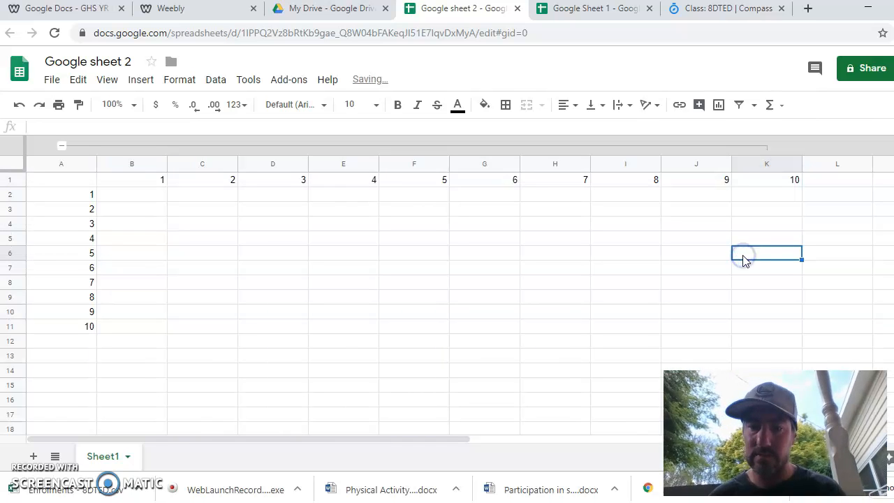
- Resize columns A to K to a very small pixel width
{"action": "left_click", "coordinate": [131, 166]}
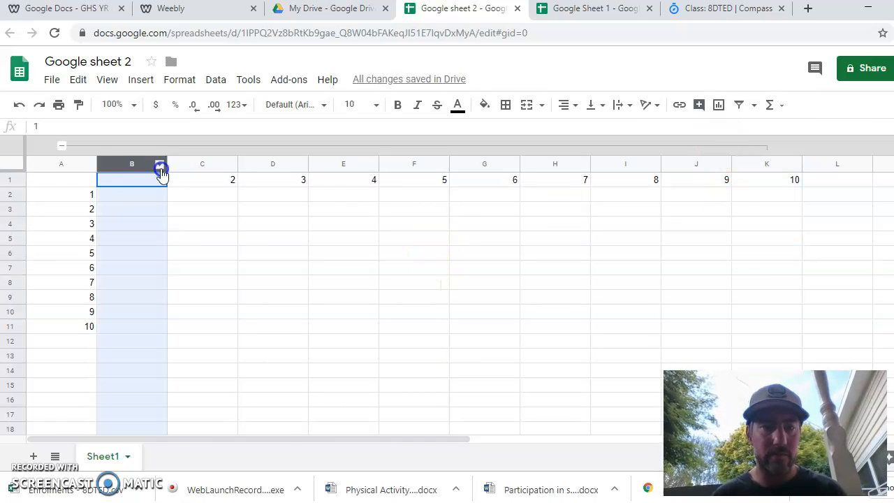
{"action": "left_click_drag", "start_coordinate": [160, 172], "coordinate": [198, 167]}
{"action": "left_click_drag", "start_coordinate": [76, 165], "coordinate": [762, 162]}
{"action": "right_click", "coordinate": [764, 164]}
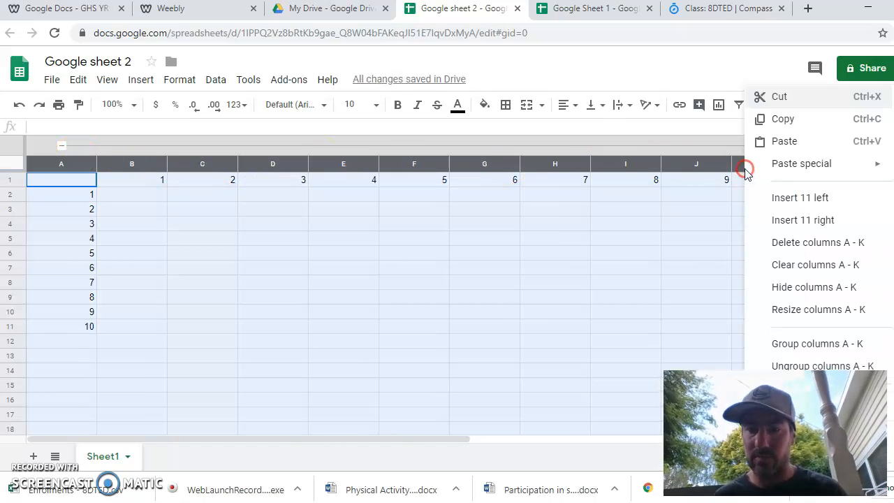
{"action": "left_click", "coordinate": [832, 312]}
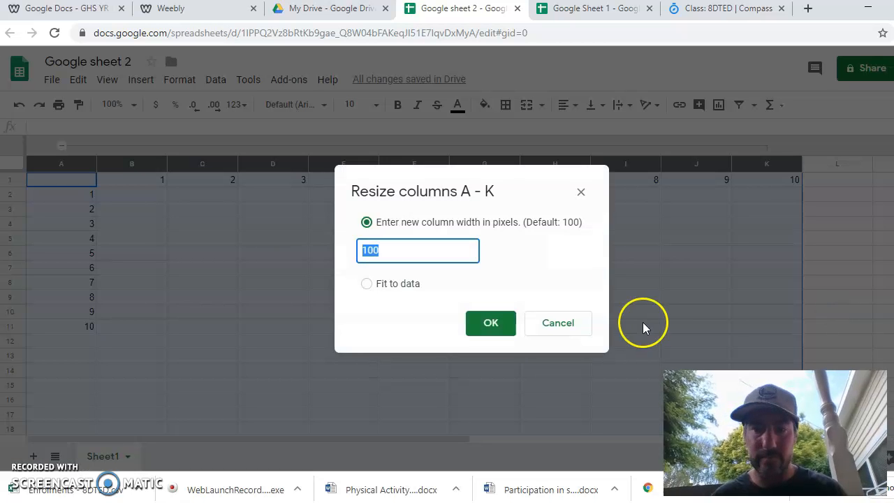
{"action": "key", "text": "BackSpace"}
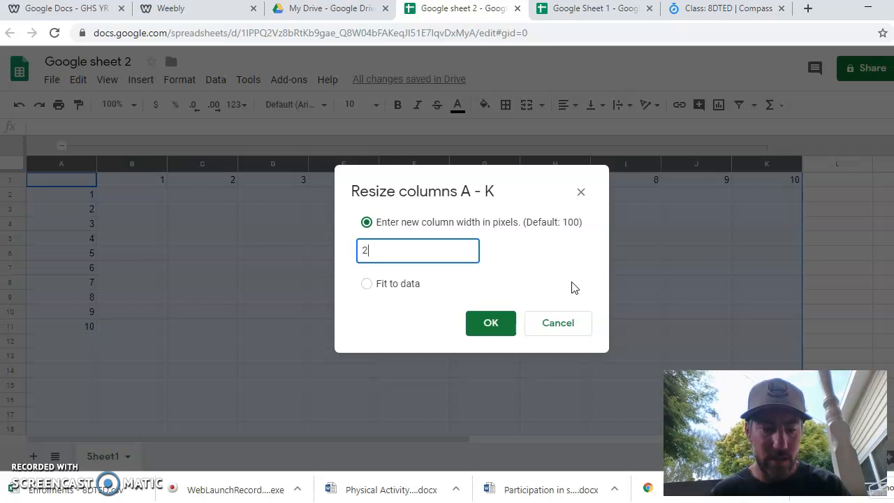
{"action": "left_click", "coordinate": [489, 325]}
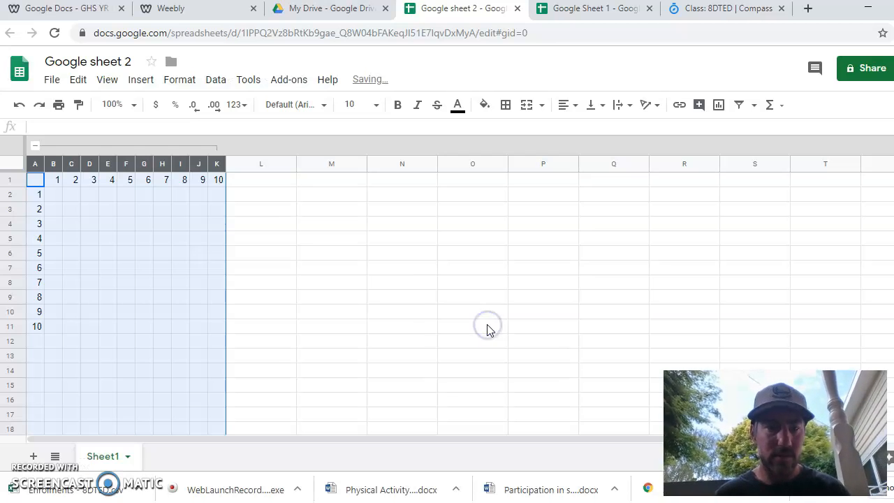
{"action": "left_click", "coordinate": [358, 256]}
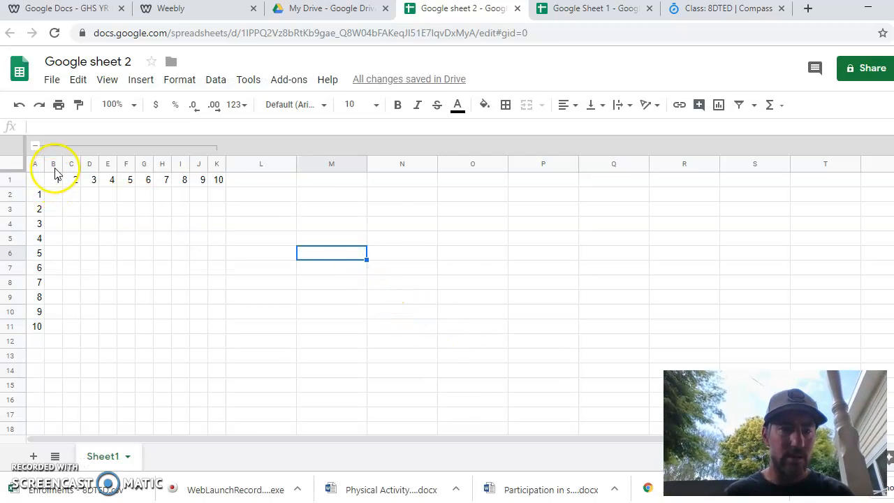
- Resize columns A to K to 40 pixels wide
{"action": "left_click_drag", "start_coordinate": [38, 171], "coordinate": [219, 170]}
{"action": "mouse_move", "coordinate": [34, 164]}
{"action": "left_mouse_down"}
{"action": "mouse_move", "coordinate": [114, 172]}
{"action": "mouse_move", "coordinate": [29, 173]}
{"action": "mouse_move", "coordinate": [219, 164]}
{"action": "left_mouse_up"}
{"action": "left_click", "coordinate": [109, 254]}
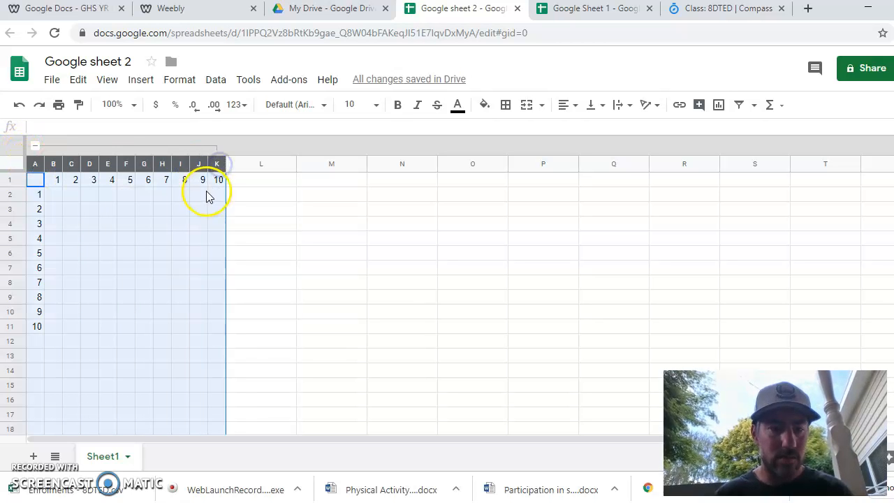
{"action": "right_click", "coordinate": [195, 162]}
{"action": "left_click", "coordinate": [275, 319]}
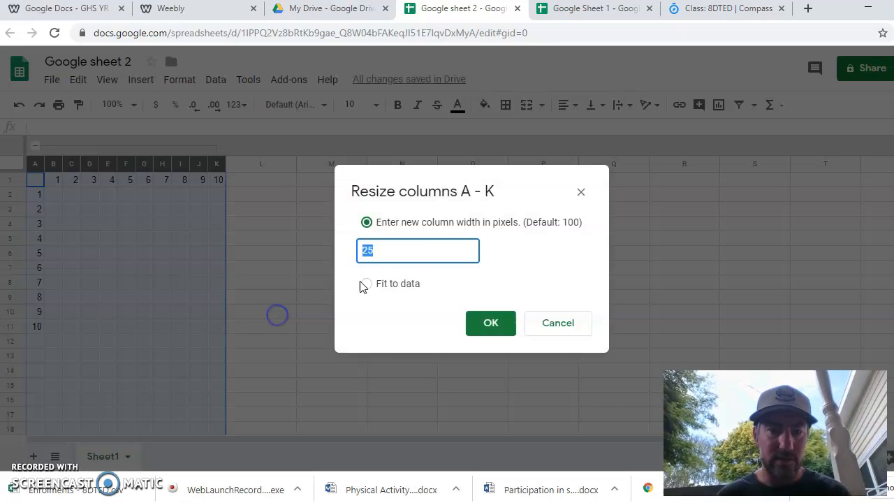
{"action": "left_click", "coordinate": [400, 249]}
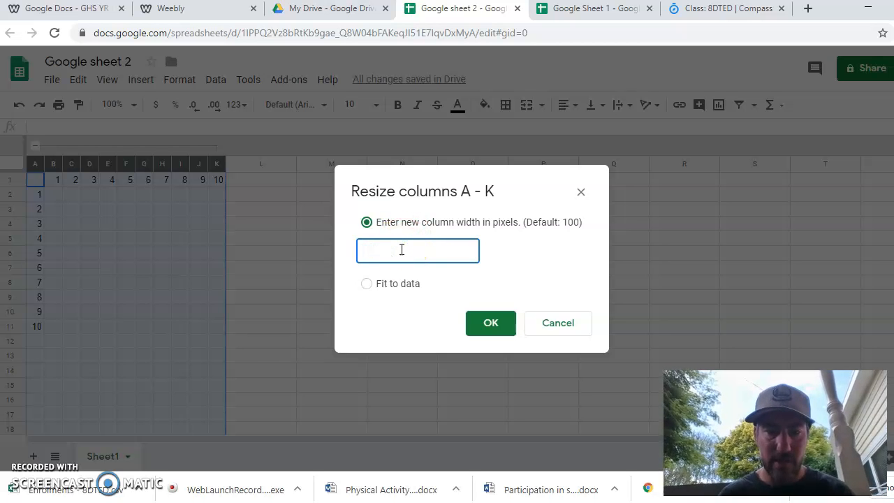
{"action": "left_click", "coordinate": [502, 324]}
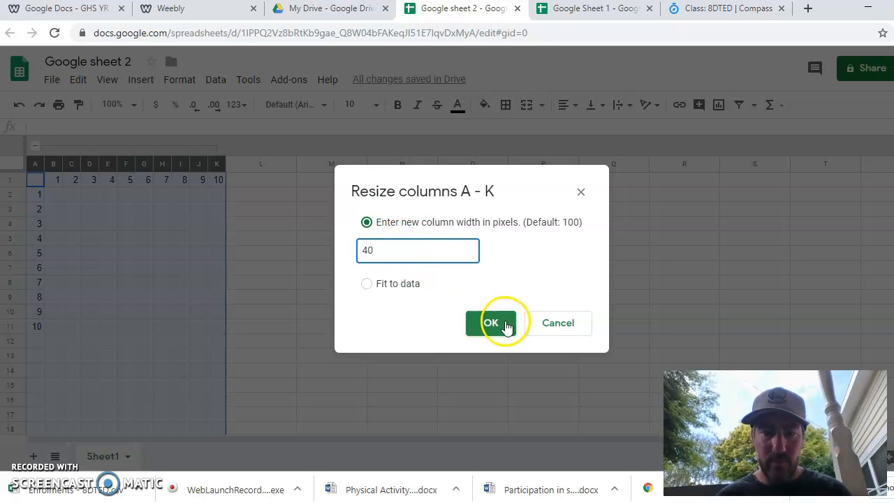
{"action": "left_click", "coordinate": [492, 285]}
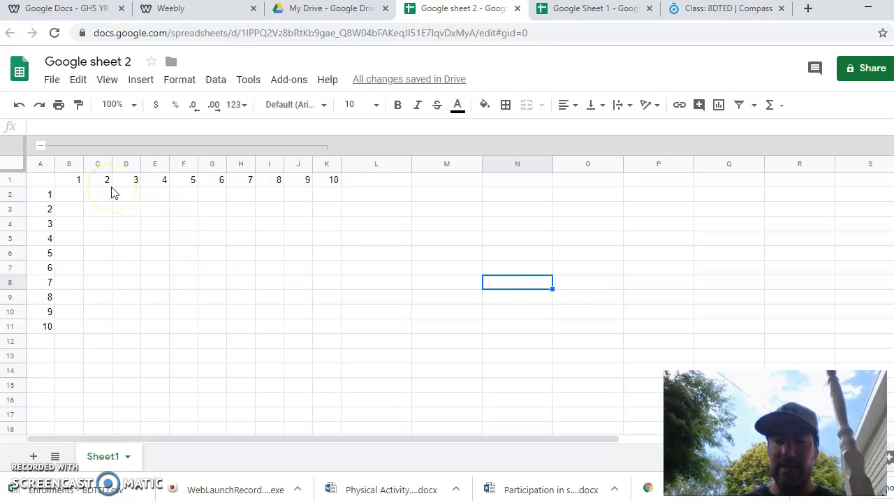
- Enter the formula =A2*B1 in cell B2
{"action": "left_click", "coordinate": [70, 194]}
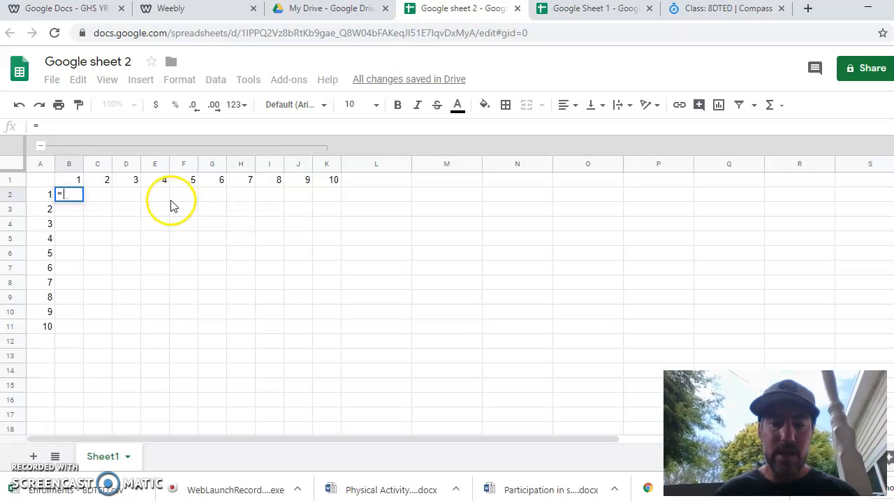
{"action": "left_click", "coordinate": [46, 196]}
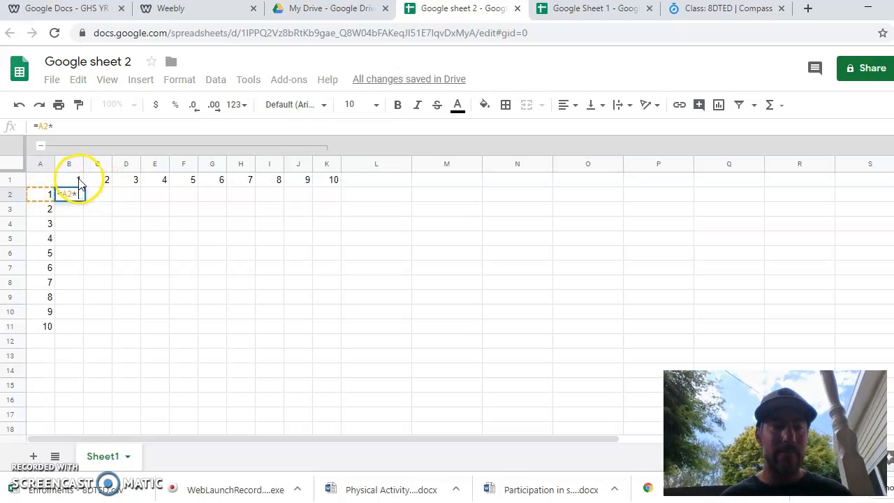
{"action": "left_click", "coordinate": [75, 180]}
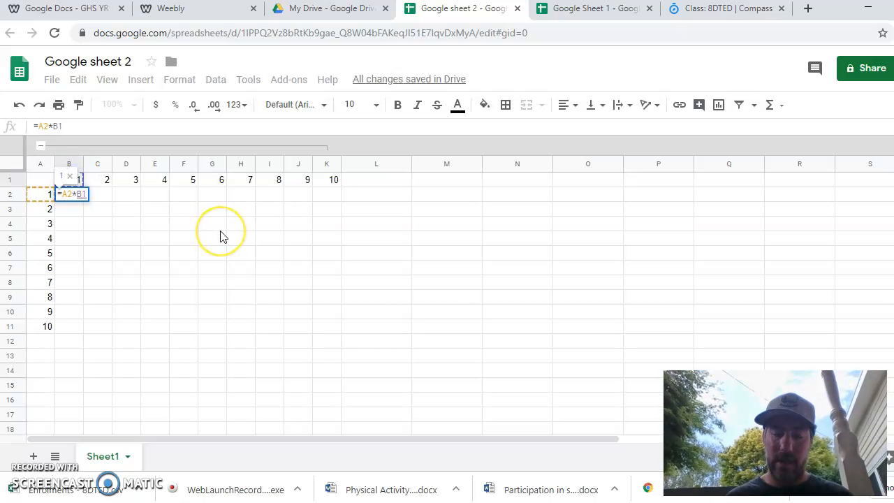
{"action": "key", "text": "Return"}
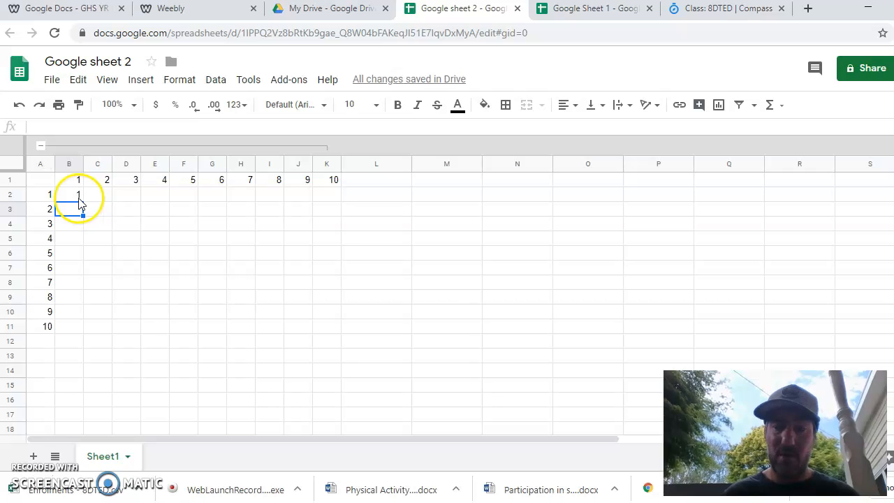
- Make column A and row 1 bold
{"action": "left_click", "coordinate": [37, 164]}
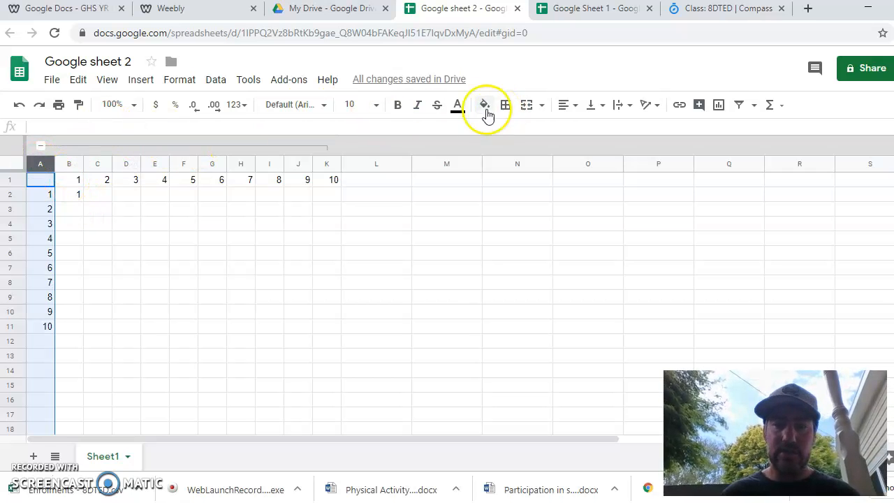
{"action": "left_click", "coordinate": [397, 104]}
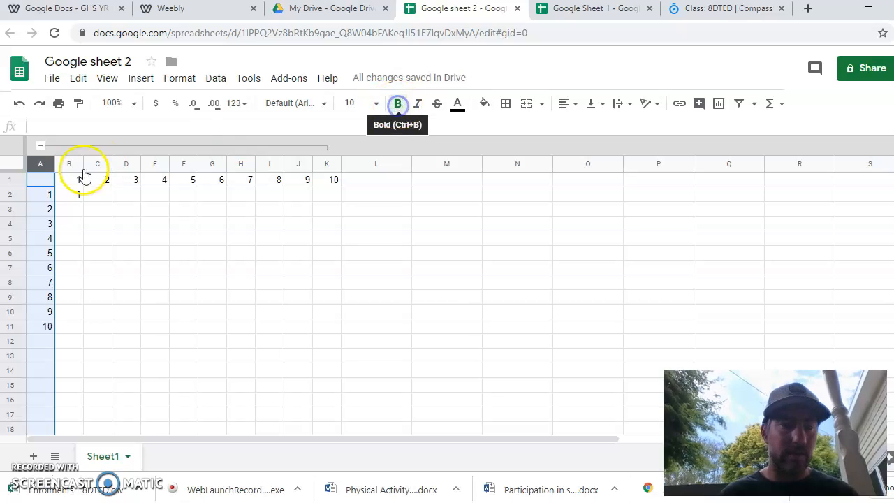
{"action": "left_click", "coordinate": [14, 180]}
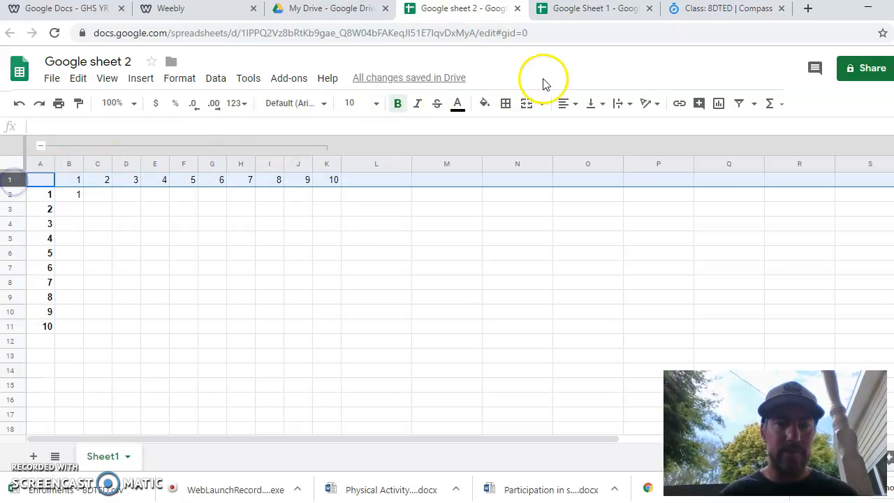
{"action": "left_click", "coordinate": [400, 104]}
{"action": "left_click", "coordinate": [398, 104]}
{"action": "left_click", "coordinate": [381, 274]}
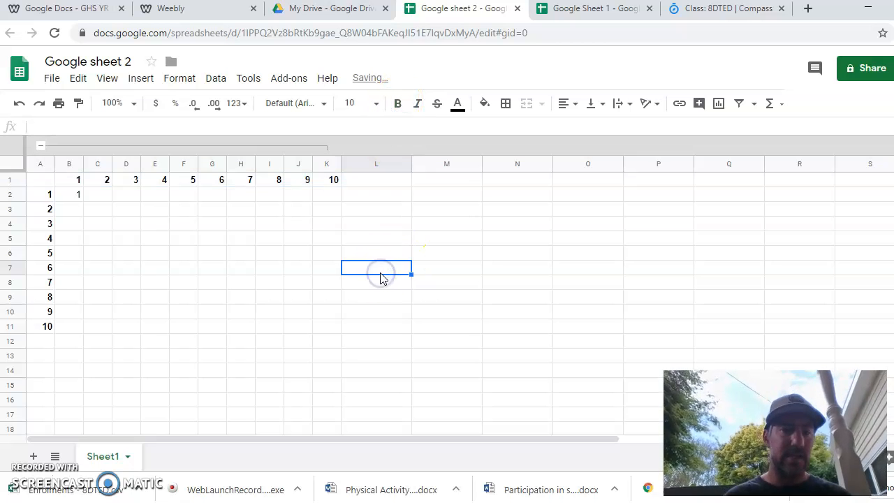
- Fill the B2 formula down to B11 and inspect the copied formulas
{"action": "left_click", "coordinate": [73, 198]}
{"action": "left_click_drag", "start_coordinate": [83, 200], "coordinate": [83, 326]}
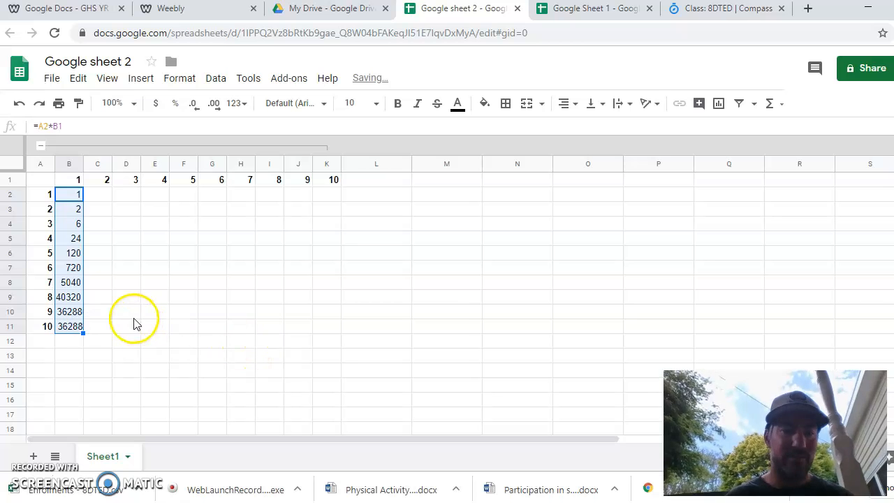
{"action": "left_click", "coordinate": [73, 200]}
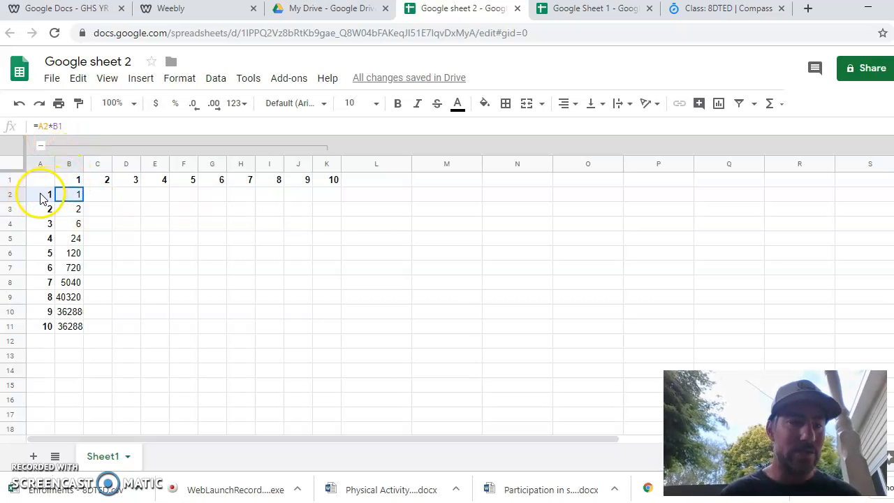
{"action": "left_click_drag", "start_coordinate": [68, 183], "coordinate": [75, 211]}
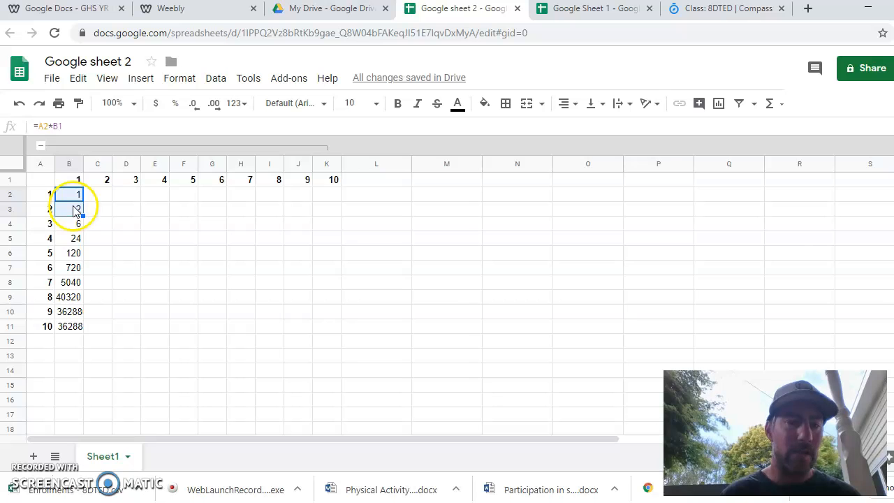
{"action": "left_click", "coordinate": [77, 211]}
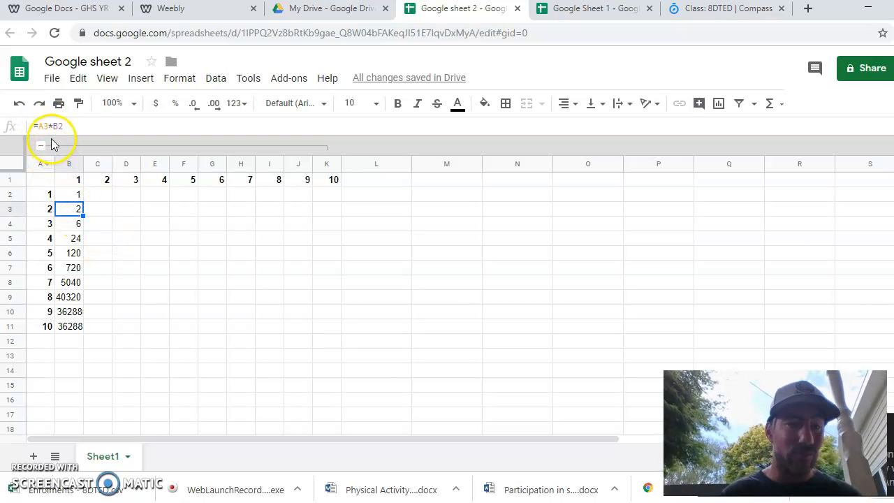
- Inspect the formulas in columns A and B to examine how the copied cell references changed
{"action": "left_click", "coordinate": [46, 215]}
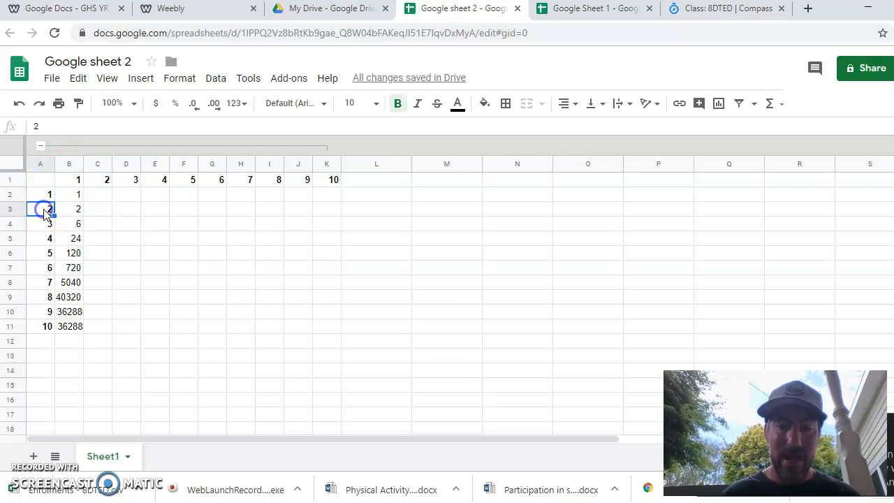
{"action": "left_click", "coordinate": [79, 198]}
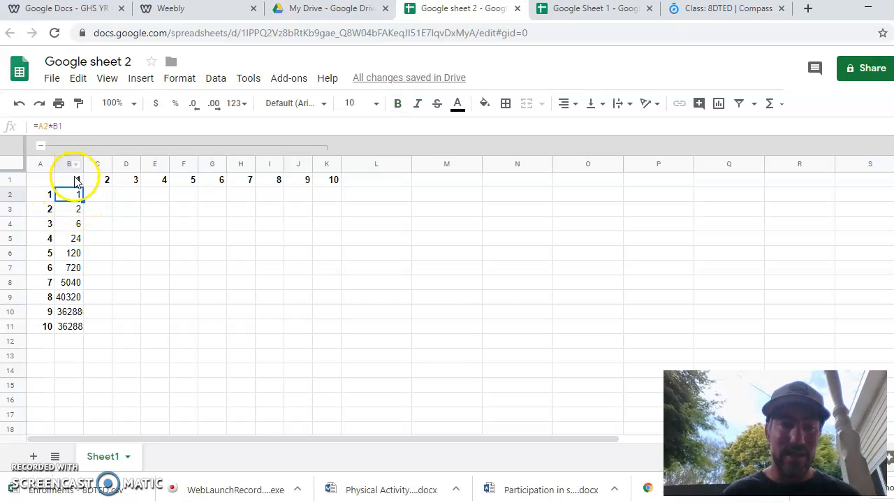
{"action": "left_click", "coordinate": [75, 181]}
{"action": "left_click", "coordinate": [77, 225]}
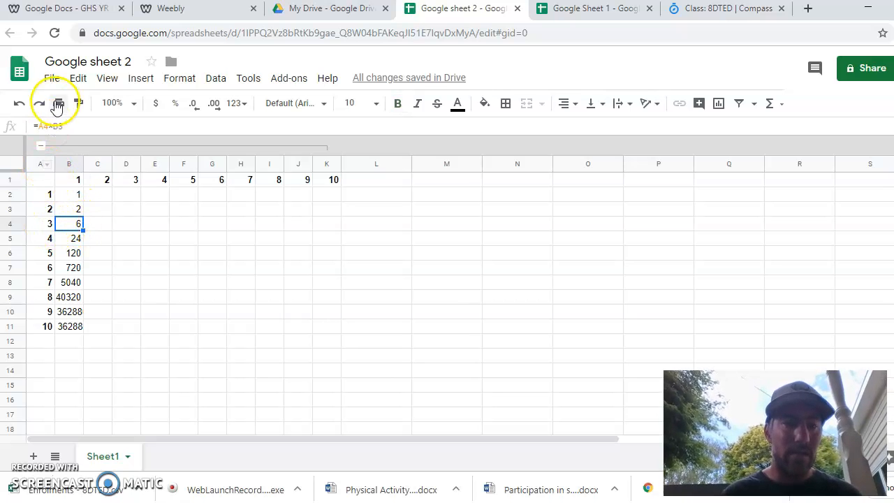
{"action": "left_click", "coordinate": [50, 227]}
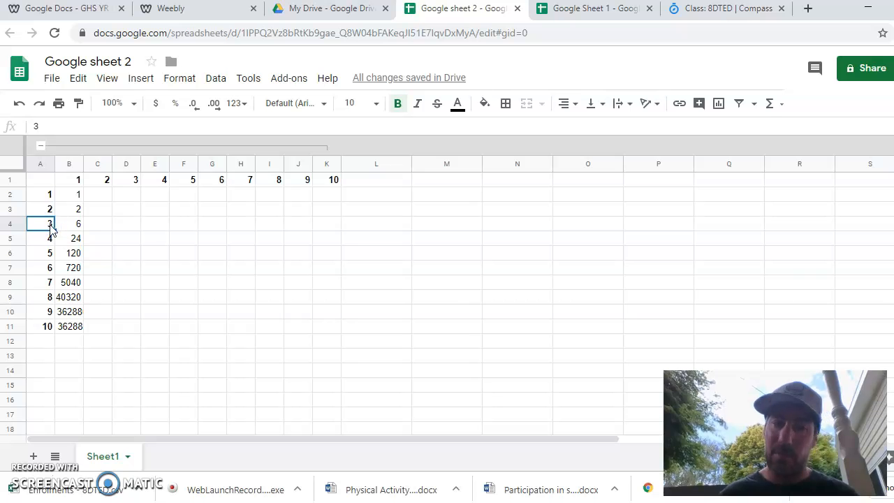
{"action": "left_click", "coordinate": [76, 233]}
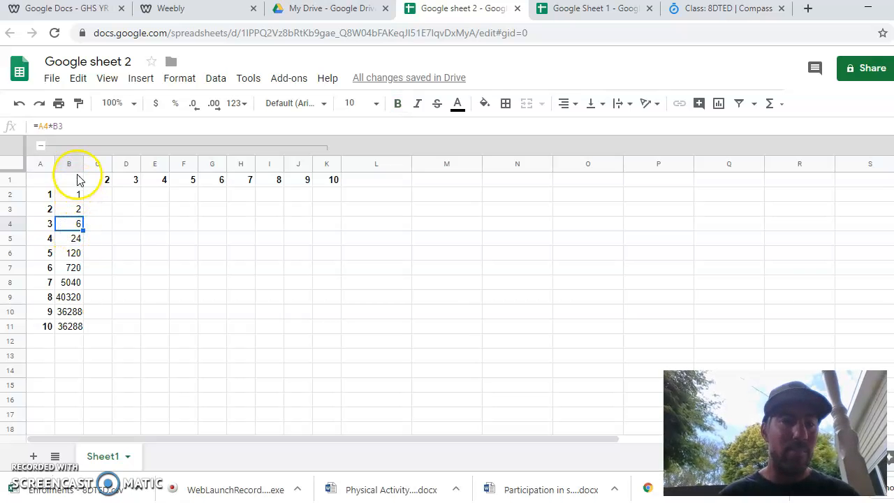
{"action": "left_click", "coordinate": [74, 205]}
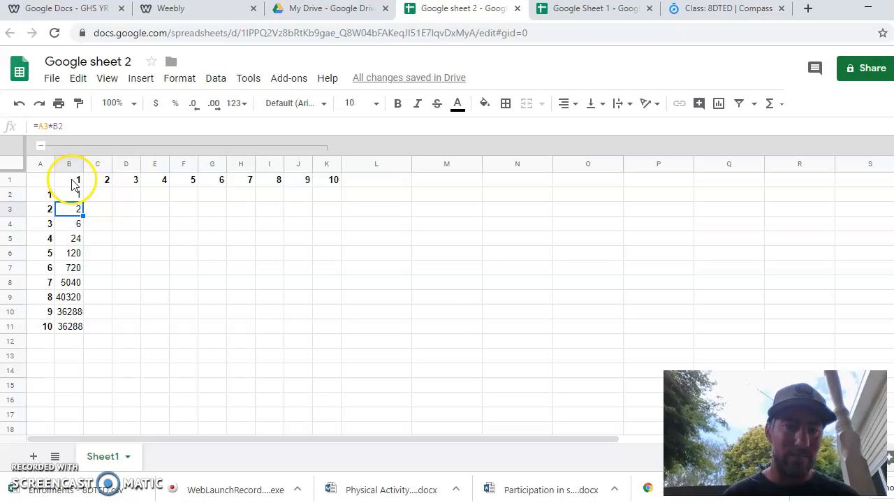
{"action": "left_click", "coordinate": [72, 196]}
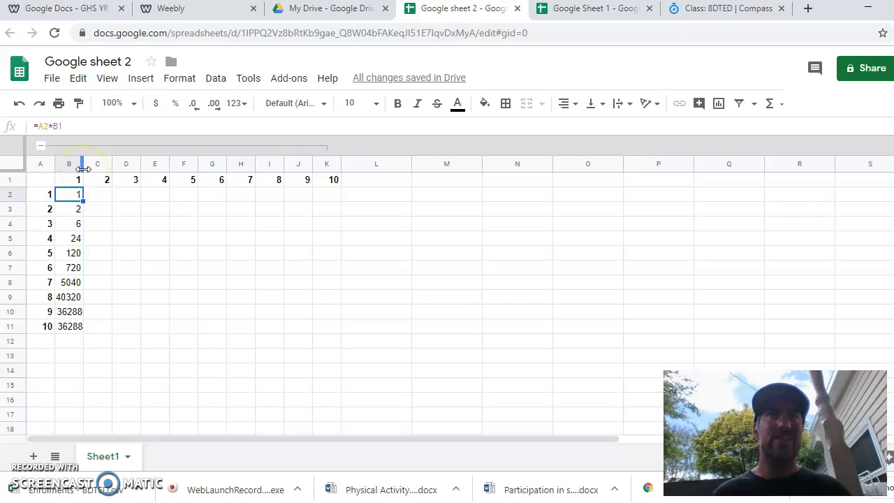
- Change B2's formula to =A2*$B$1 and fill it down to B11
{"action": "left_click", "coordinate": [58, 129]}
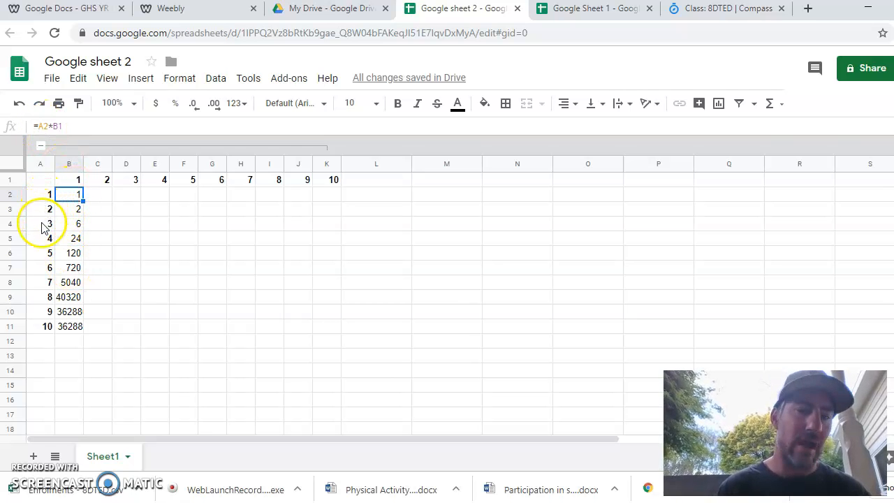
{"action": "left_click", "coordinate": [54, 126]}
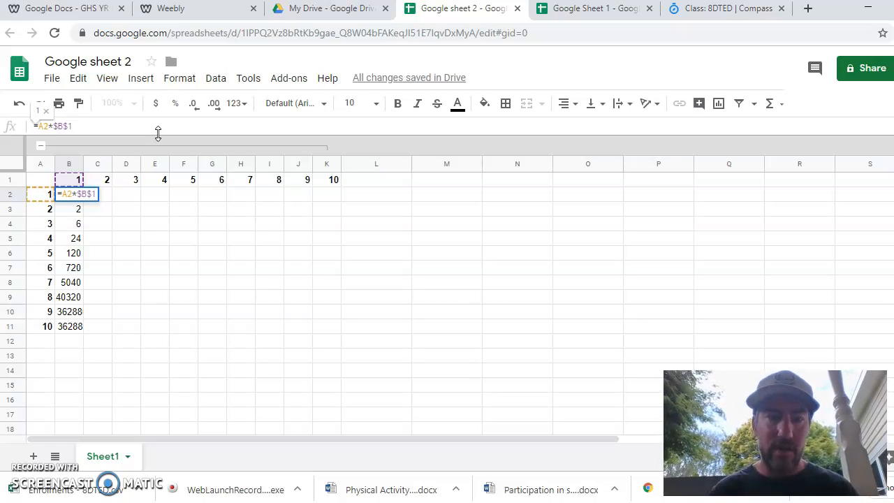
{"action": "key", "text": "Return"}
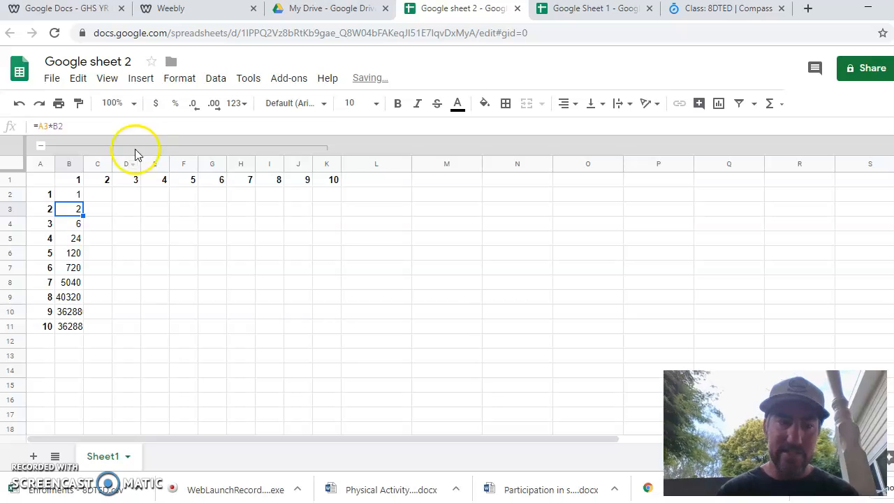
{"action": "left_click", "coordinate": [77, 199]}
{"action": "left_click_drag", "start_coordinate": [83, 201], "coordinate": [84, 332]}
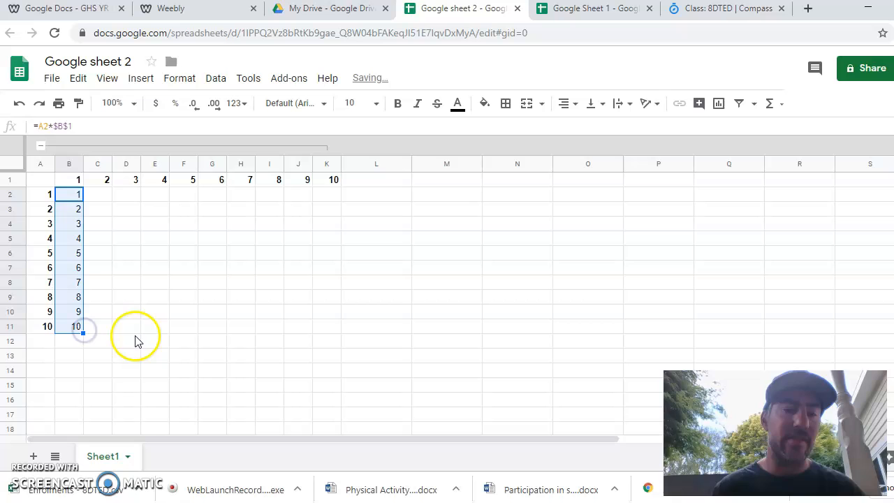
- Inspect the refilled formulas down column B to examine their references
{"action": "left_click", "coordinate": [97, 241]}
{"action": "left_click", "coordinate": [74, 208]}
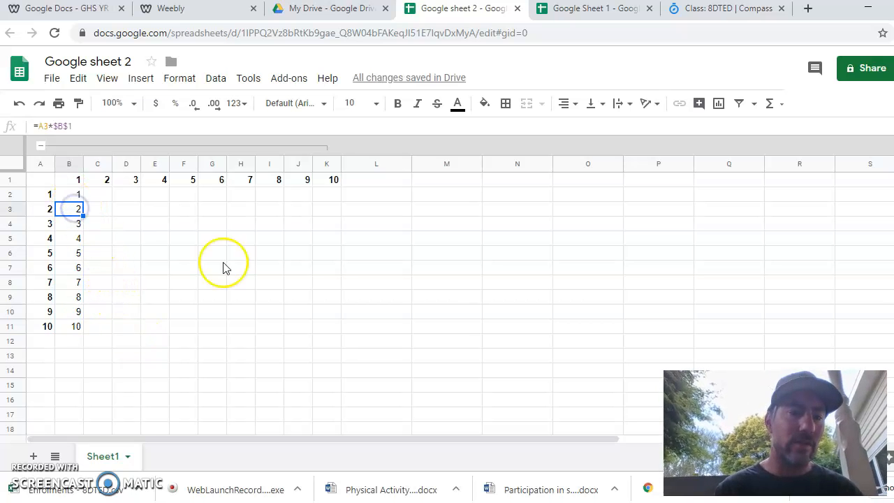
{"action": "key", "text": "Down"}
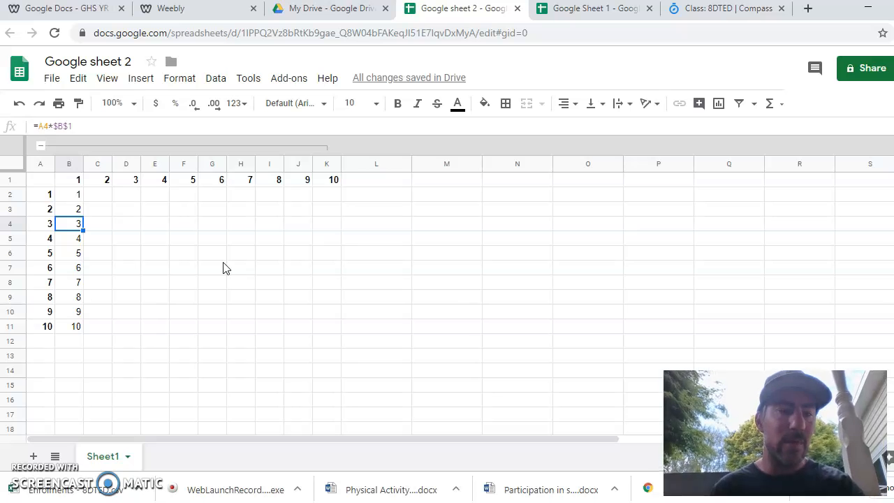
{"action": "key", "text": "Down"}
{"action": "key", "text": "Down"}
{"action": "key", "text": "Down"}
{"action": "key", "text": "Down"}
{"action": "key", "text": "Down"}
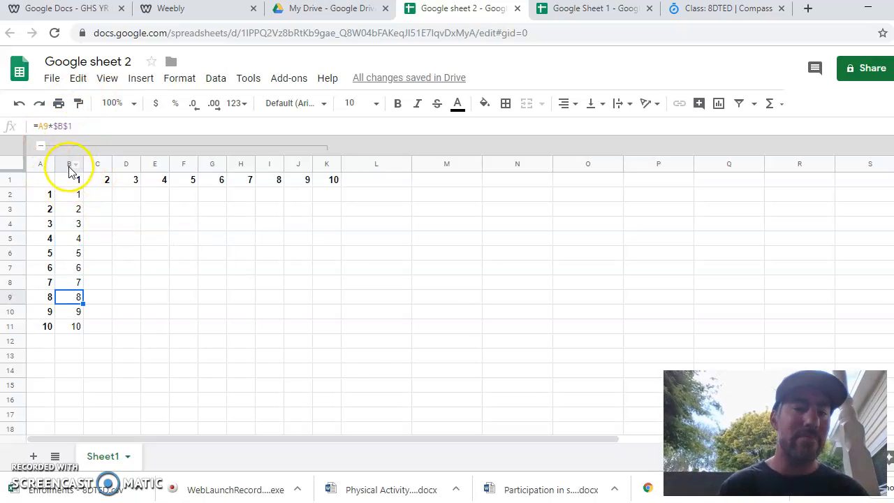
{"action": "left_click", "coordinate": [100, 196]}
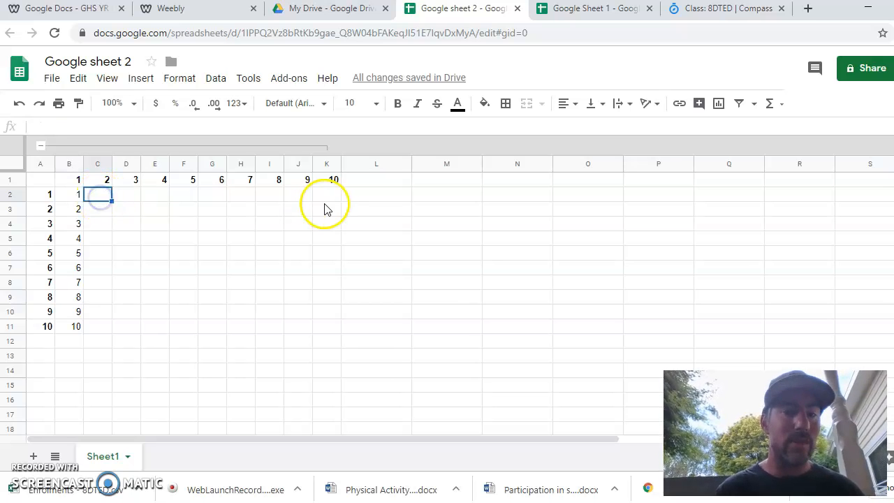
{"action": "left_click", "coordinate": [70, 198]}
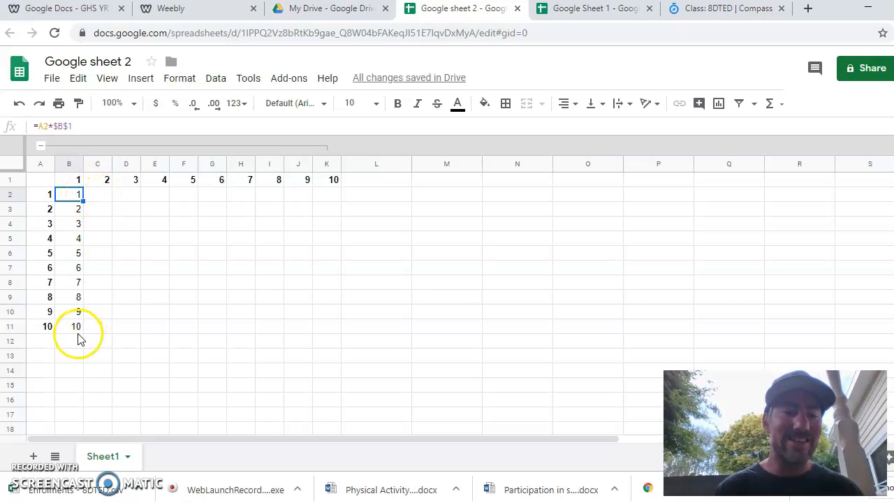
- Enter the formula =A2*C1 in cell C2
{"action": "left_click", "coordinate": [102, 197]}
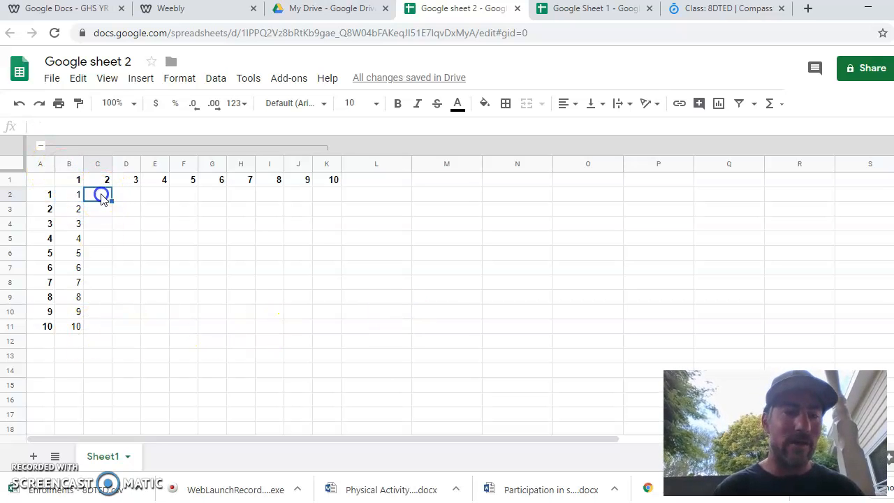
{"action": "type", "text": "="}
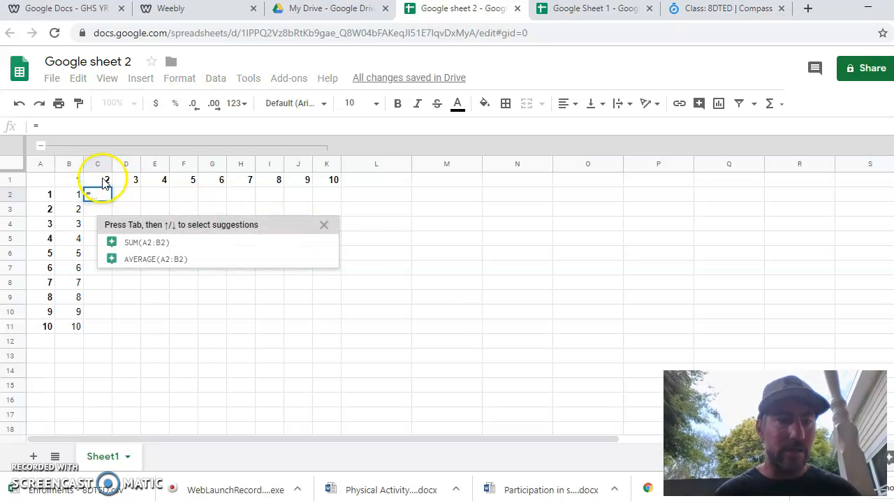
{"action": "left_click", "coordinate": [37, 198]}
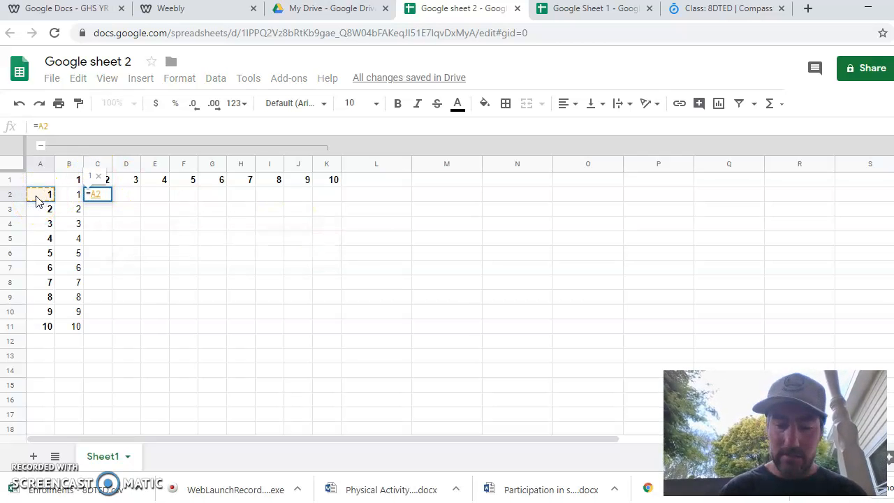
{"action": "left_click", "coordinate": [98, 180]}
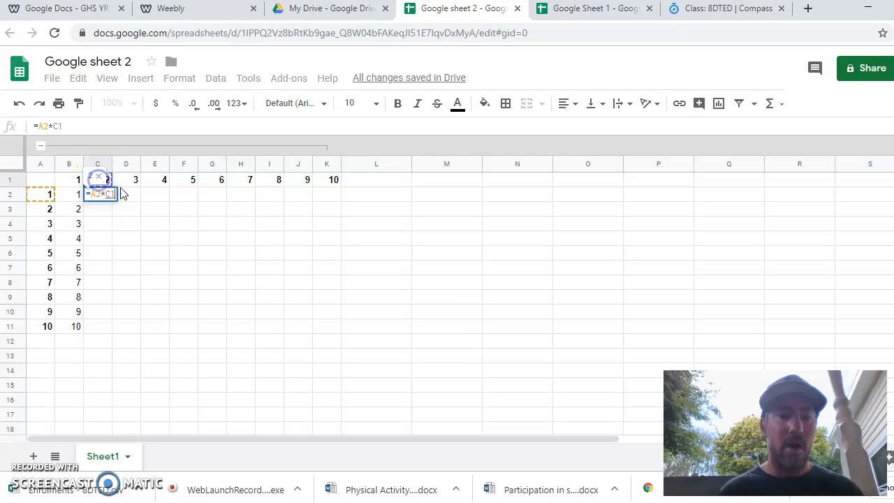
{"action": "key", "text": "Left"}
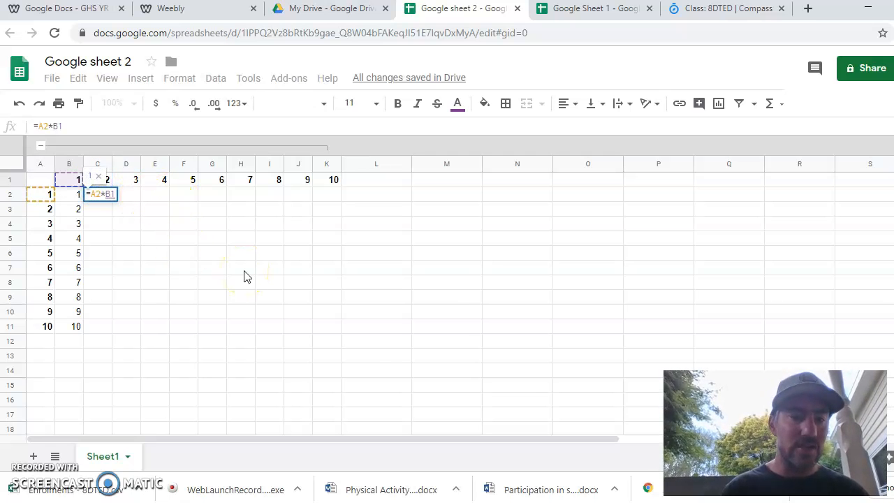
{"action": "key", "text": "Right"}
{"action": "left_click", "coordinate": [180, 285]}
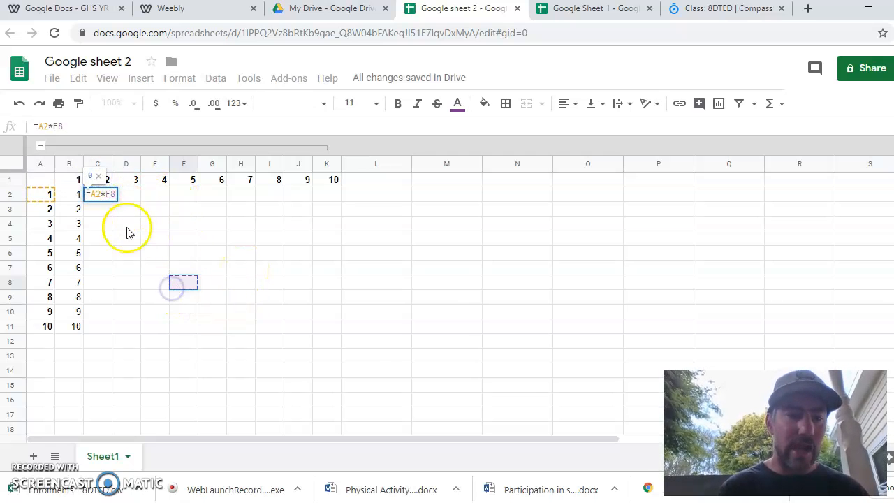
{"action": "left_click", "coordinate": [109, 179]}
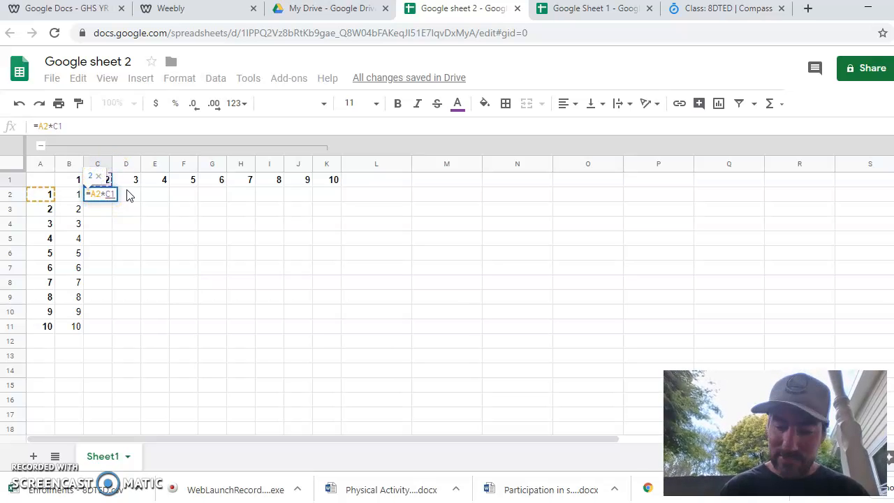
{"action": "key", "text": "Return"}
- Change C2's formula to =A2*$C$1 and fill it down to C11
{"action": "left_click", "coordinate": [98, 194]}
{"action": "left_click", "coordinate": [53, 128]}
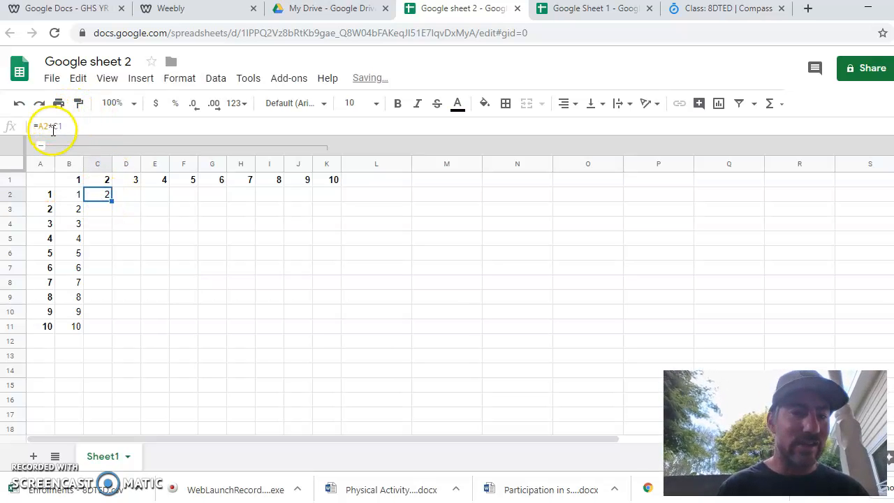
{"action": "left_click", "coordinate": [53, 126]}
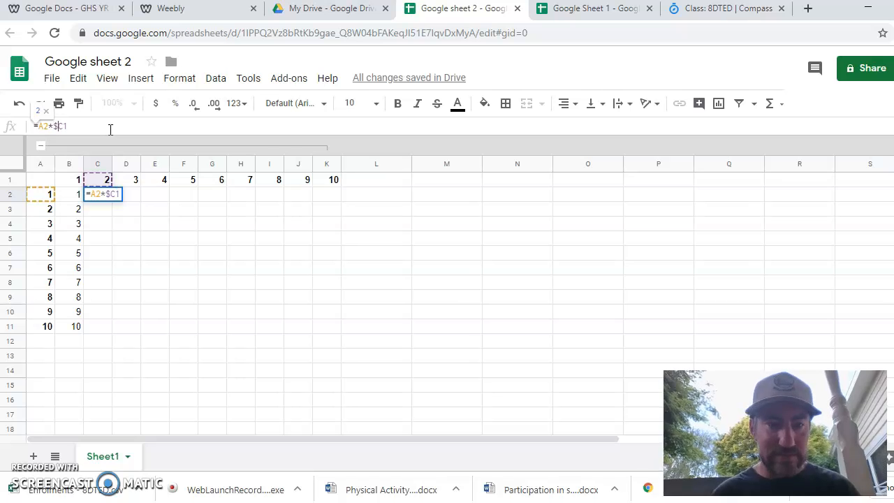
{"action": "key", "text": "Return"}
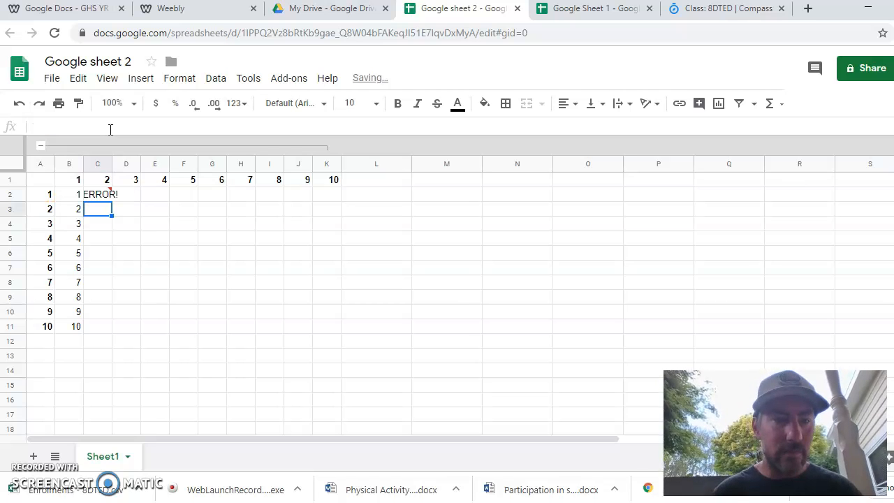
{"action": "left_click", "coordinate": [93, 194]}
{"action": "left_click", "coordinate": [83, 126]}
{"action": "key", "text": "BackSpace"}
{"action": "key", "text": "BackSpace"}
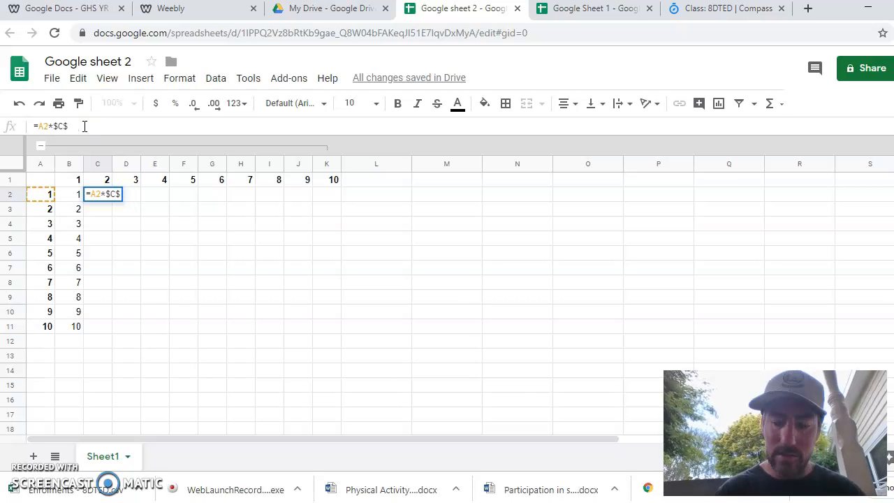
{"action": "key", "text": "Return"}
{"action": "left_click", "coordinate": [100, 195]}
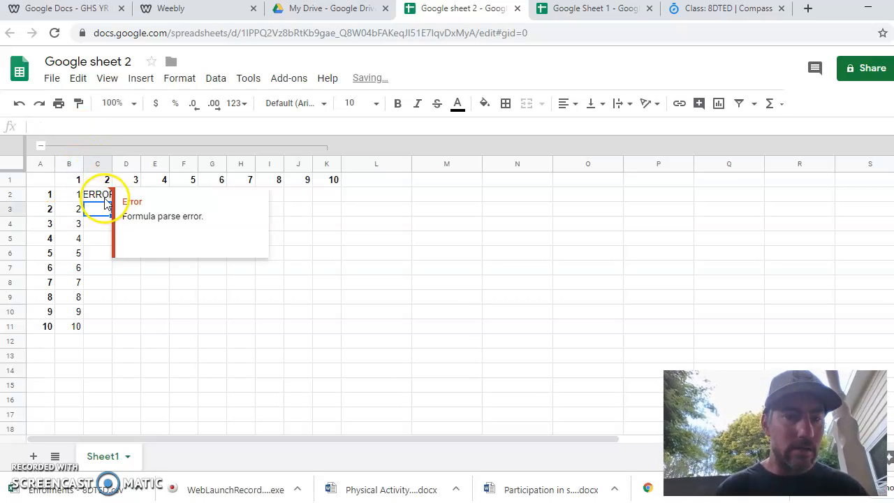
{"action": "type", "text": "1"}
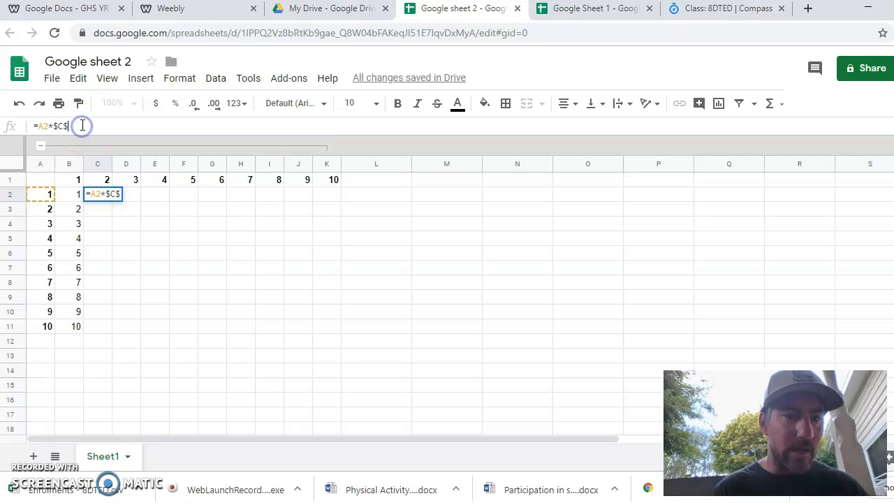
{"action": "key", "text": "Return"}
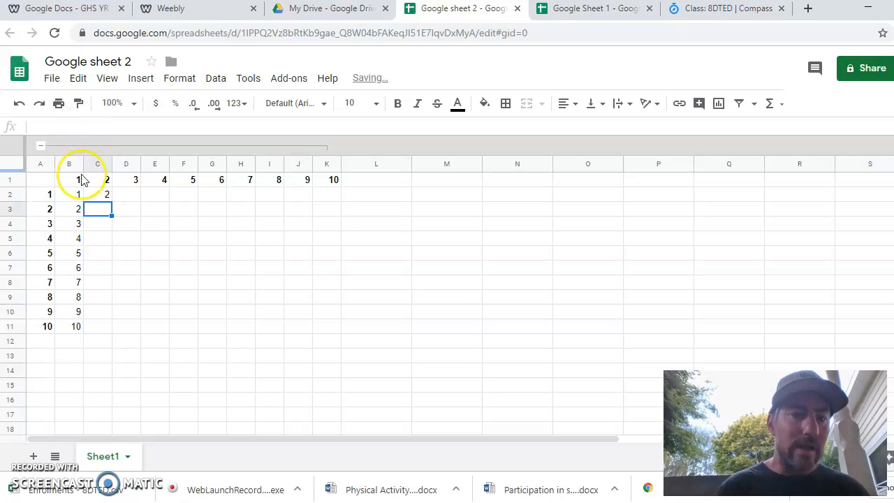
{"action": "left_click", "coordinate": [107, 194]}
{"action": "left_click_drag", "start_coordinate": [112, 201], "coordinate": [107, 326]}
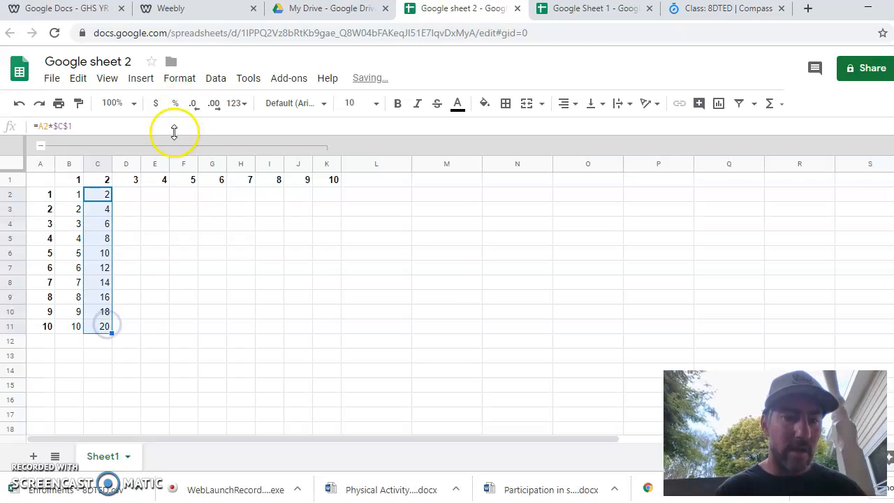
- Enter the formula =A2*$D$1 in cell D2 and fill it down to D11
{"action": "left_click", "coordinate": [133, 198]}
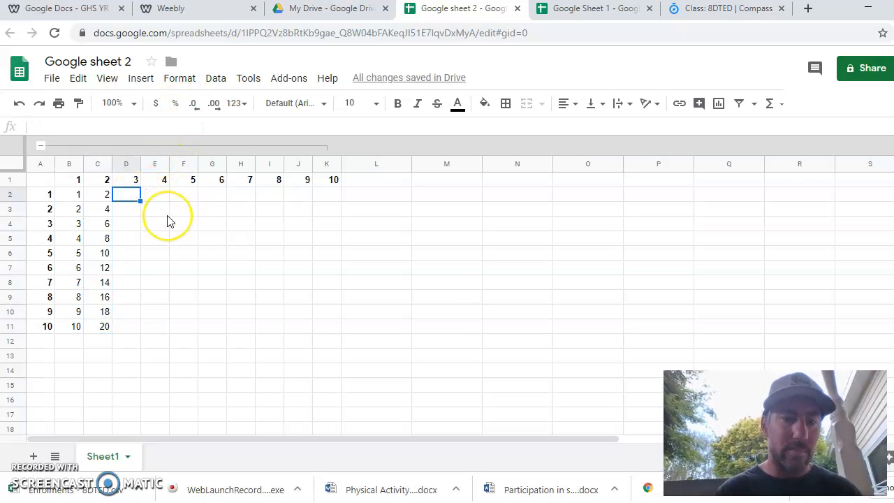
{"action": "type", "text": "="}
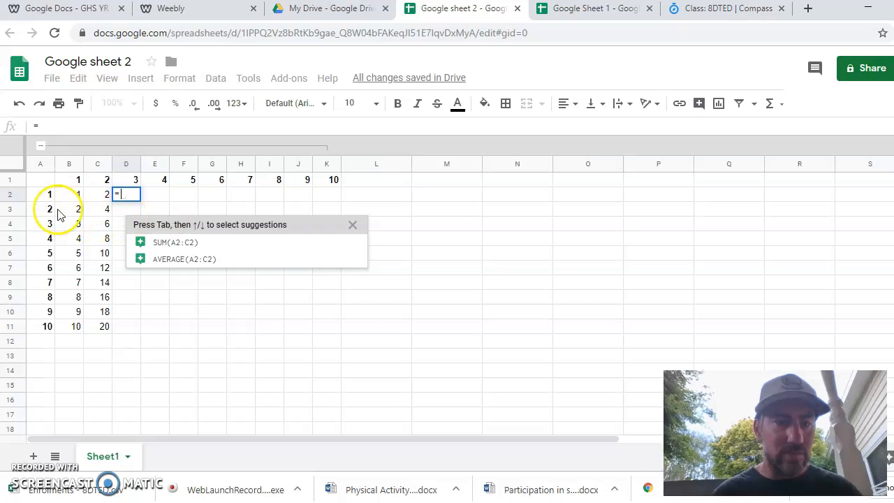
{"action": "left_click", "coordinate": [40, 197]}
{"action": "type", "text": "*"}
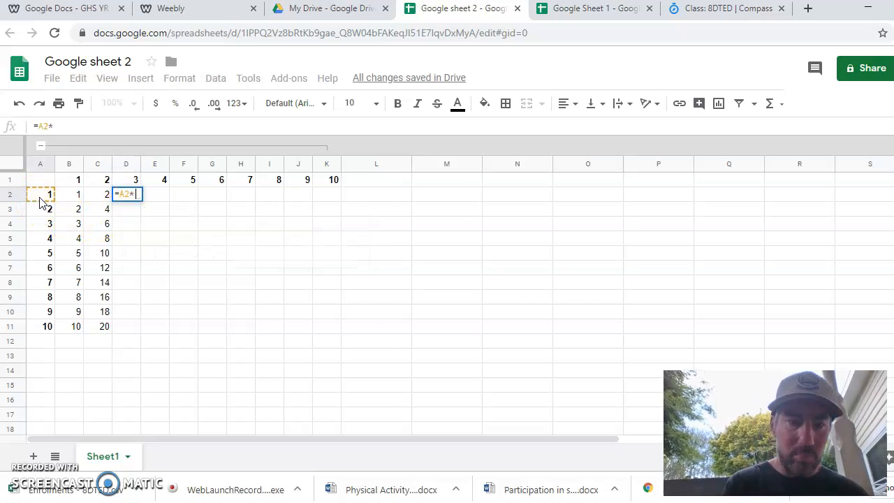
{"action": "left_click", "coordinate": [123, 180]}
{"action": "left_click", "coordinate": [55, 127]}
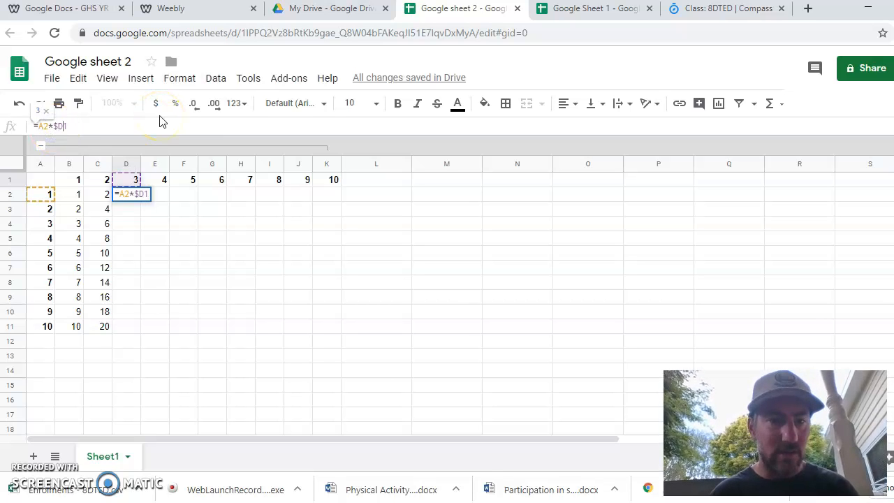
{"action": "key", "text": "Return"}
{"action": "left_click", "coordinate": [133, 195]}
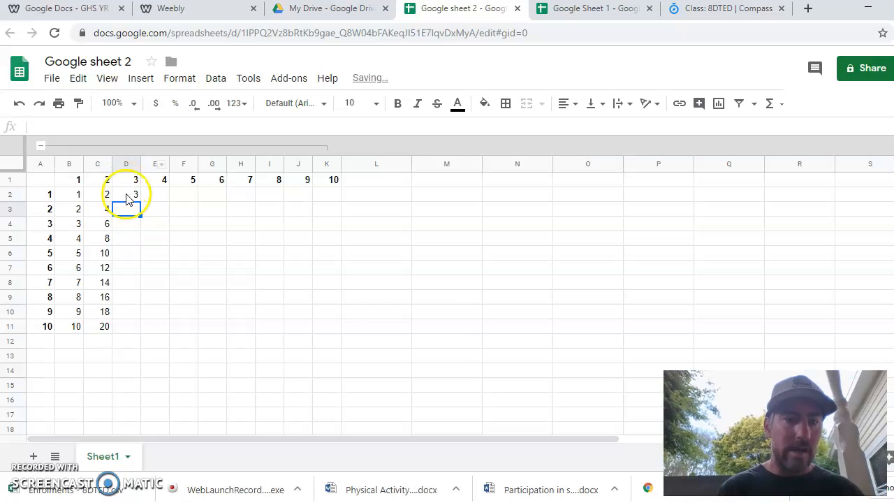
{"action": "left_click_drag", "start_coordinate": [140, 199], "coordinate": [138, 331]}
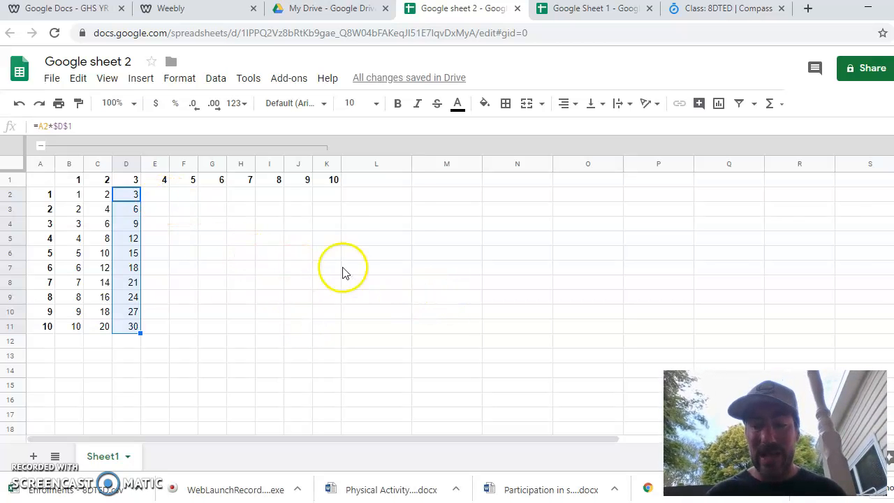
- Turn on link sharing for the spreadsheet and copy its shareable link
{"action": "left_click", "coordinate": [868, 70]}
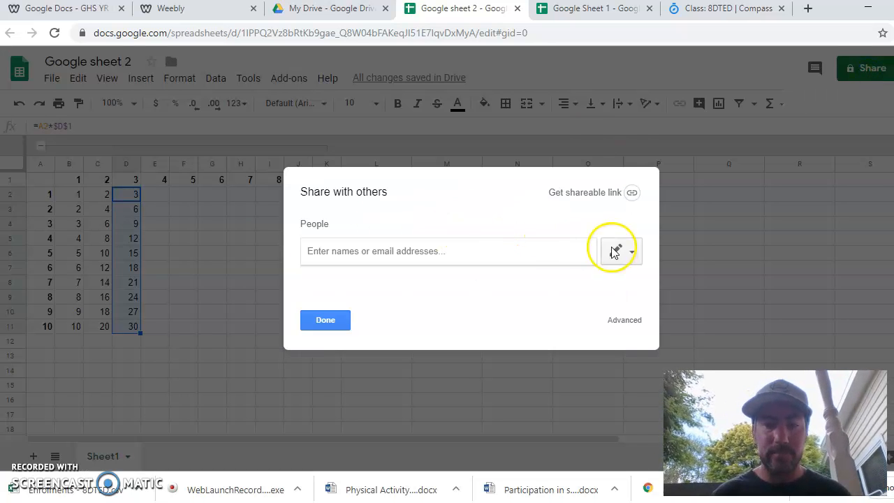
{"action": "left_click", "coordinate": [631, 192]}
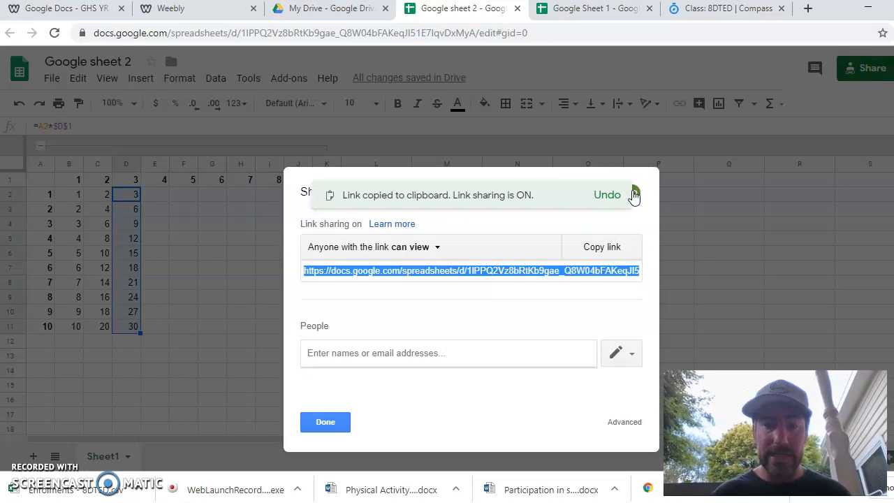
{"action": "left_click", "coordinate": [604, 250]}
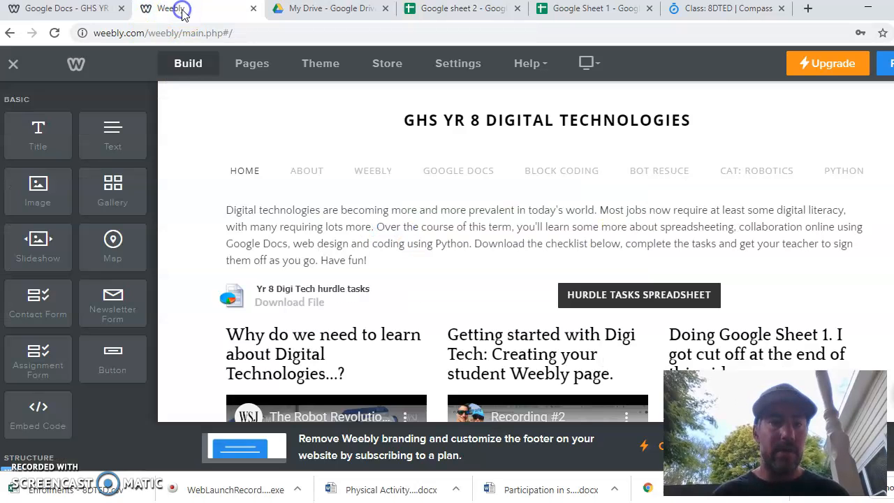
- Switch to the Weebly site editor and add a Button element below the home page's introduction paragraph
{"action": "left_click", "coordinate": [176, 8]}
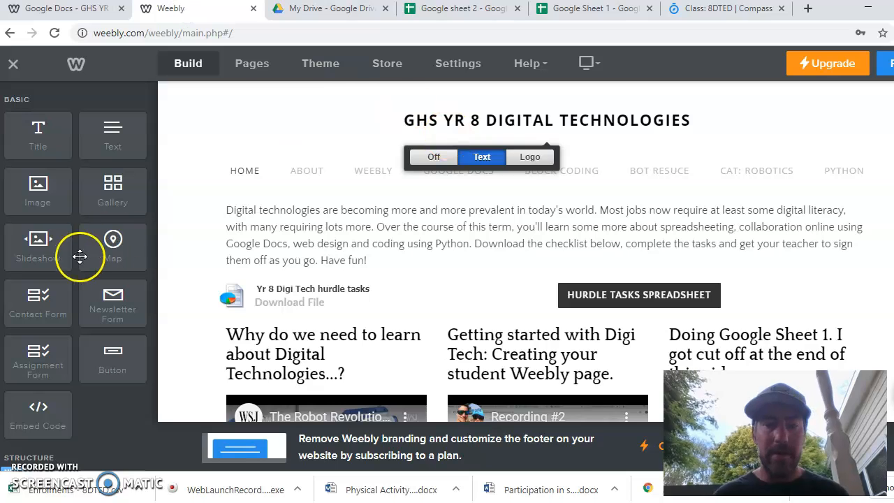
{"action": "left_click_drag", "start_coordinate": [119, 359], "coordinate": [319, 265]}
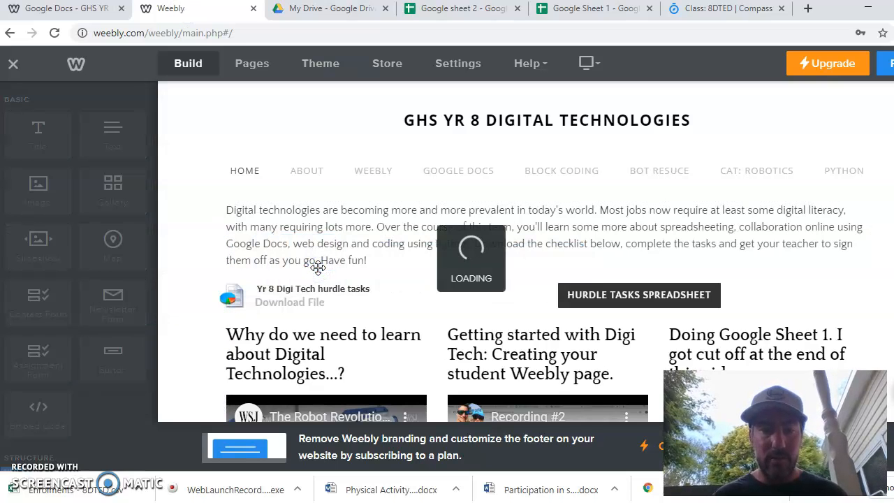
{"action": "left_click", "coordinate": [287, 295]}
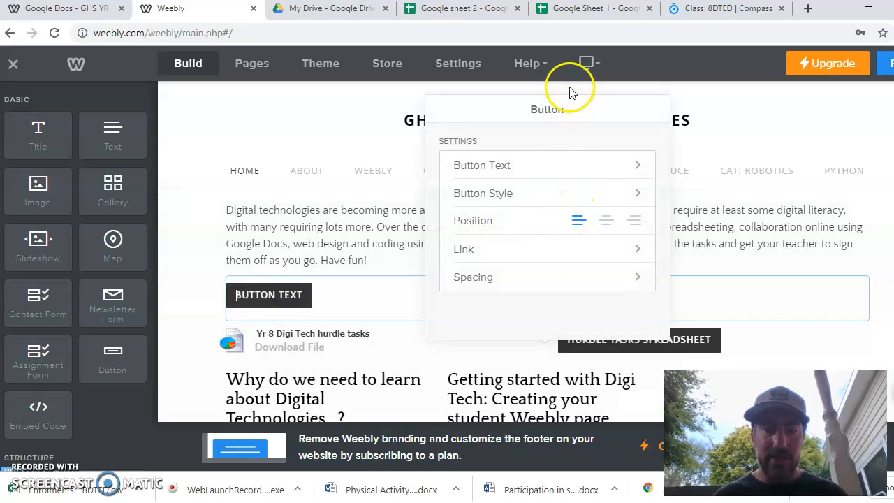
- Set the button's text to Google sheet 2
{"action": "left_click", "coordinate": [523, 164]}
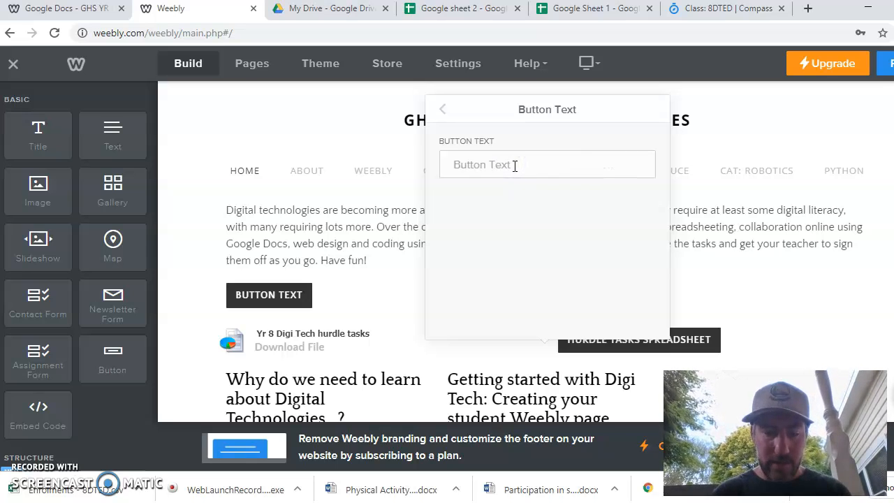
{"action": "type", "text": "Google she"}
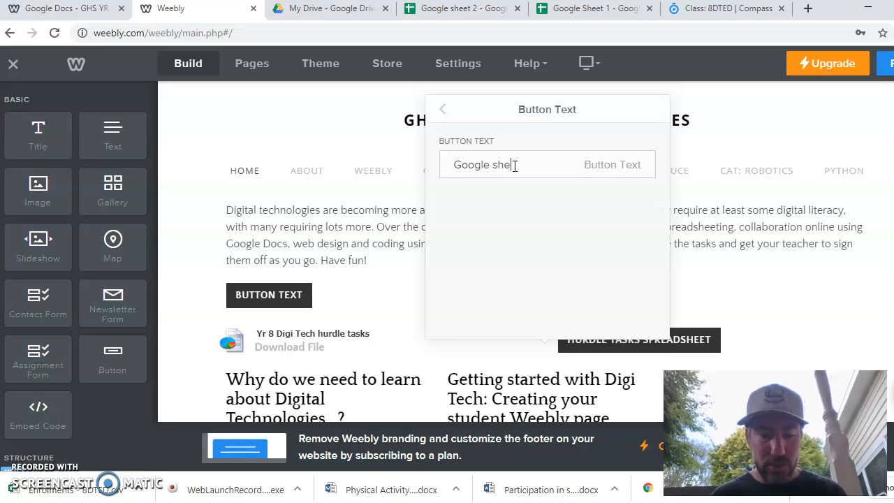
{"action": "type", "text": "et 2"}
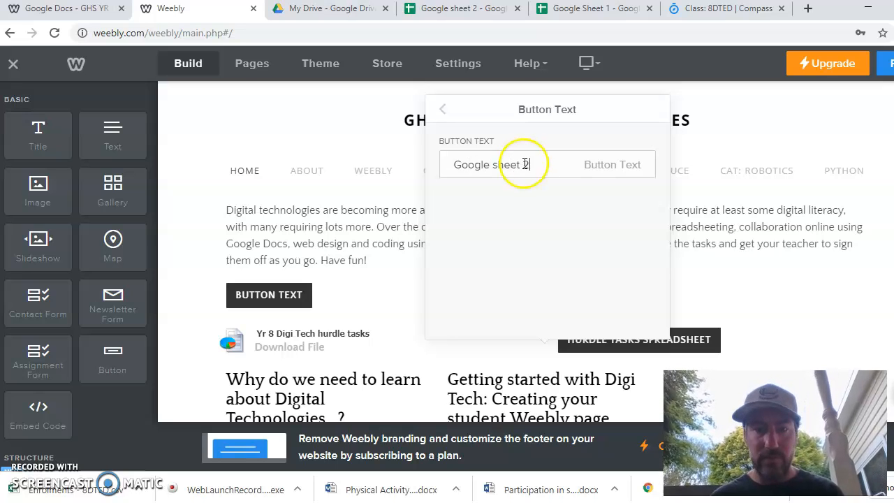
{"action": "left_click", "coordinate": [437, 109]}
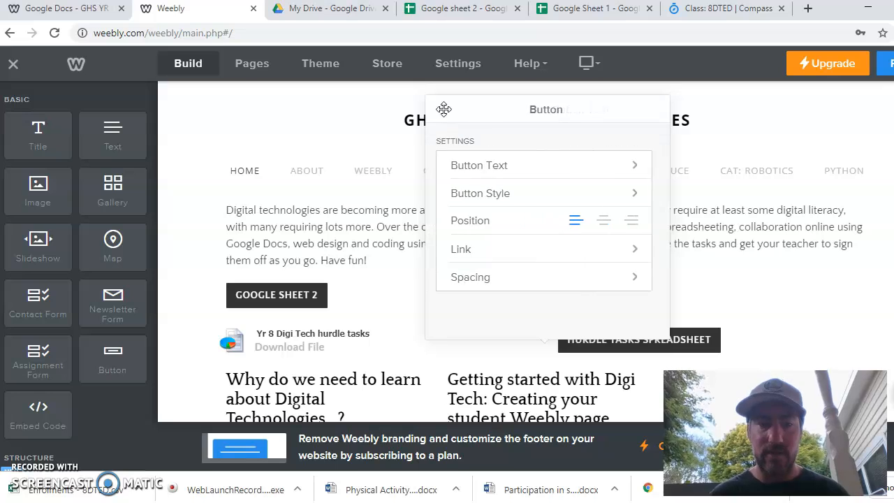
- Link the button to the copied spreadsheet URL, opening in a new window
{"action": "left_click", "coordinate": [530, 252]}
{"action": "left_click", "coordinate": [512, 138]}
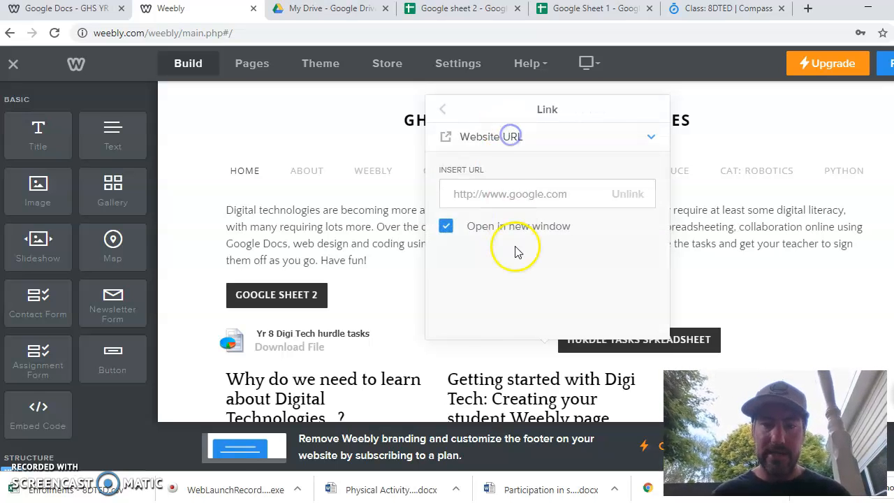
{"action": "left_click", "coordinate": [518, 192]}
{"action": "key", "text": "ctrl+v"}
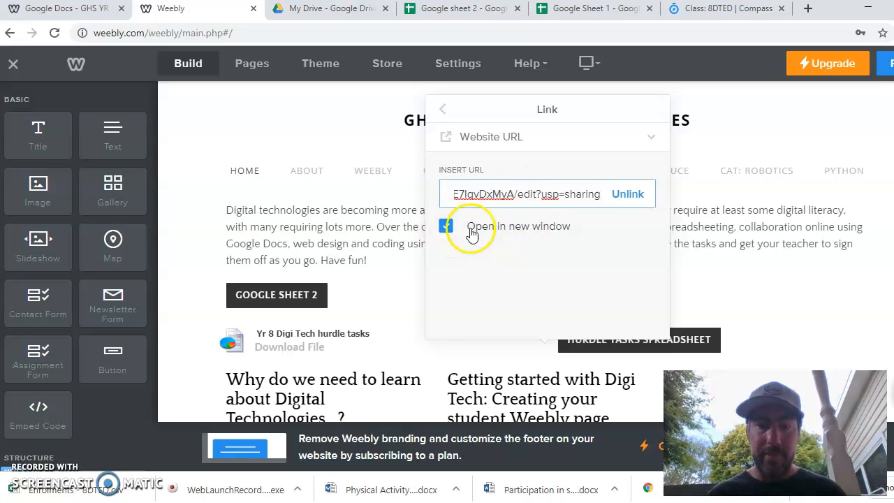
{"action": "left_click", "coordinate": [447, 104]}
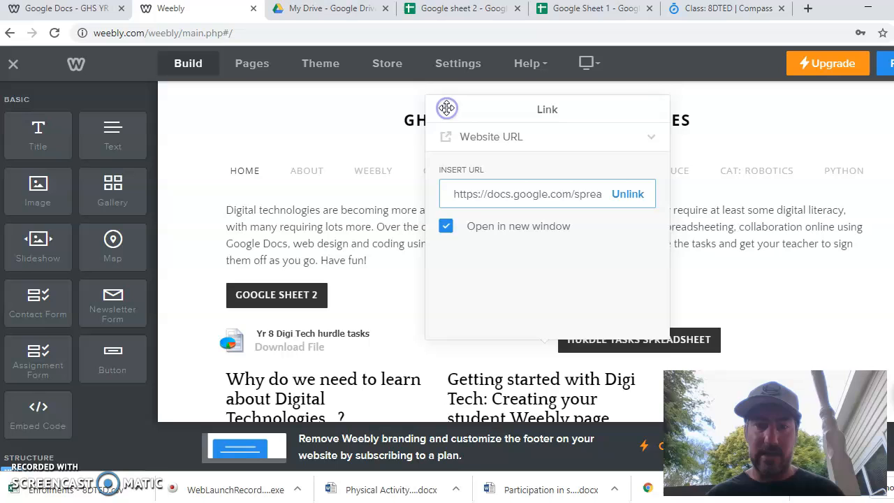
{"action": "left_click", "coordinate": [361, 114]}
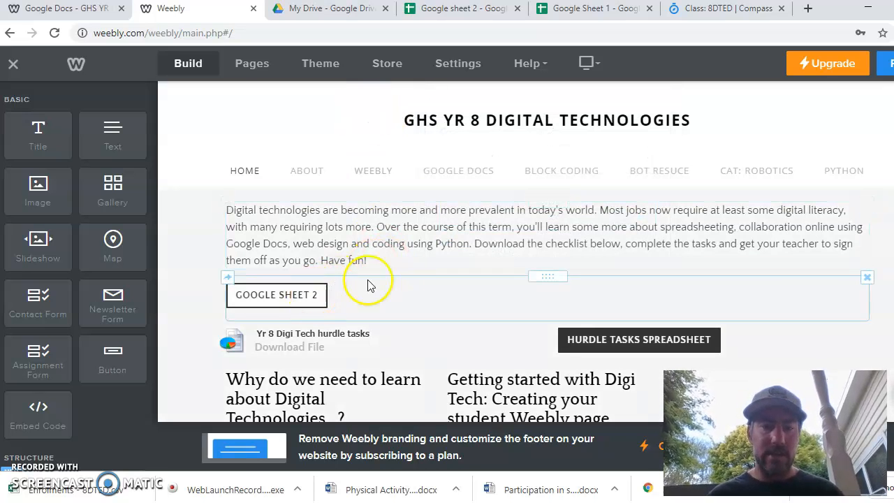